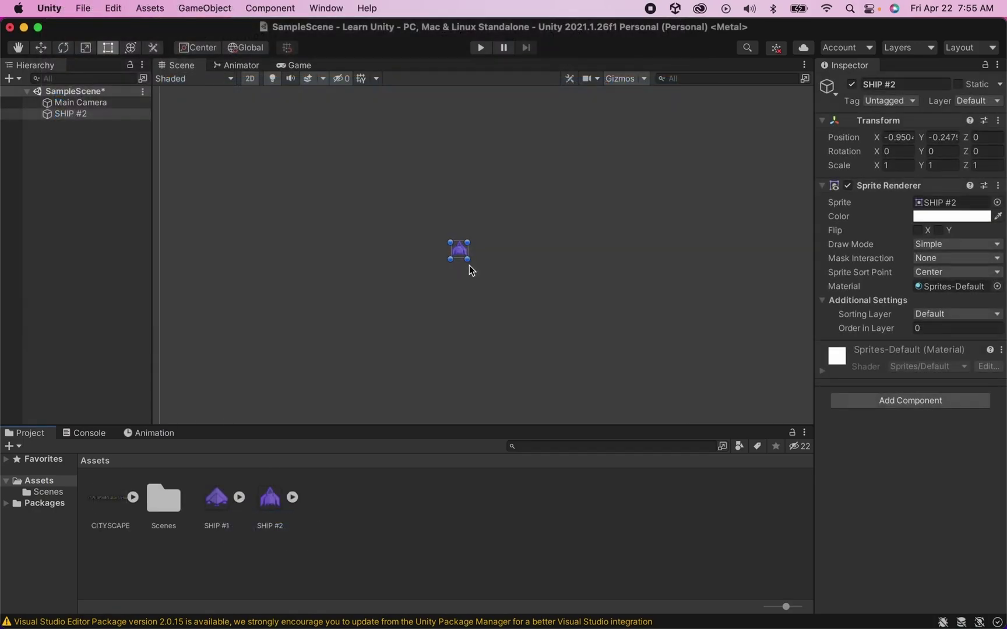
- Zoom the Scene view and enter Play mode to watch SHIP #1 fall under gravity
{"action": "scroll", "coordinate": [470, 269], "scroll_direction": "up", "scroll_amount": 5}
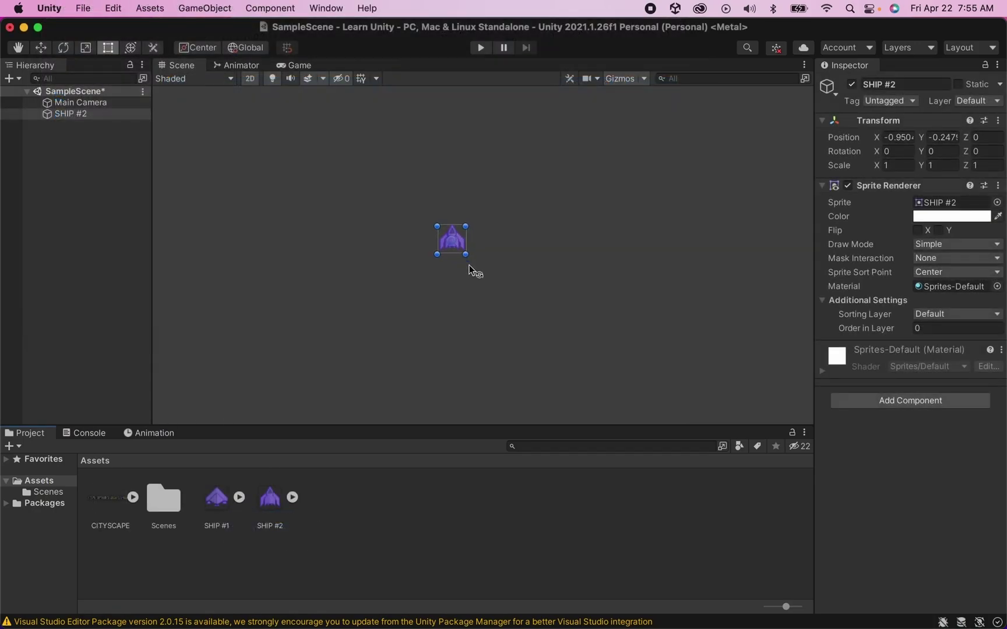
{"action": "left_click", "coordinate": [480, 47]}
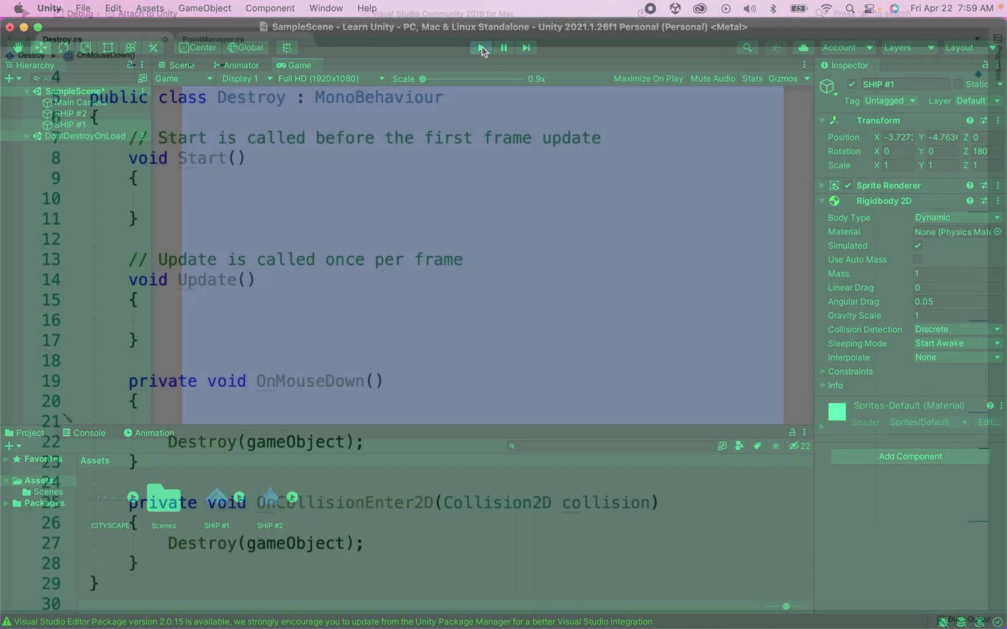
- Add the line PointManager.score += 1; inside OnMouseDown in Destroy.cs
{"action": "type", "text": "PointManager"}
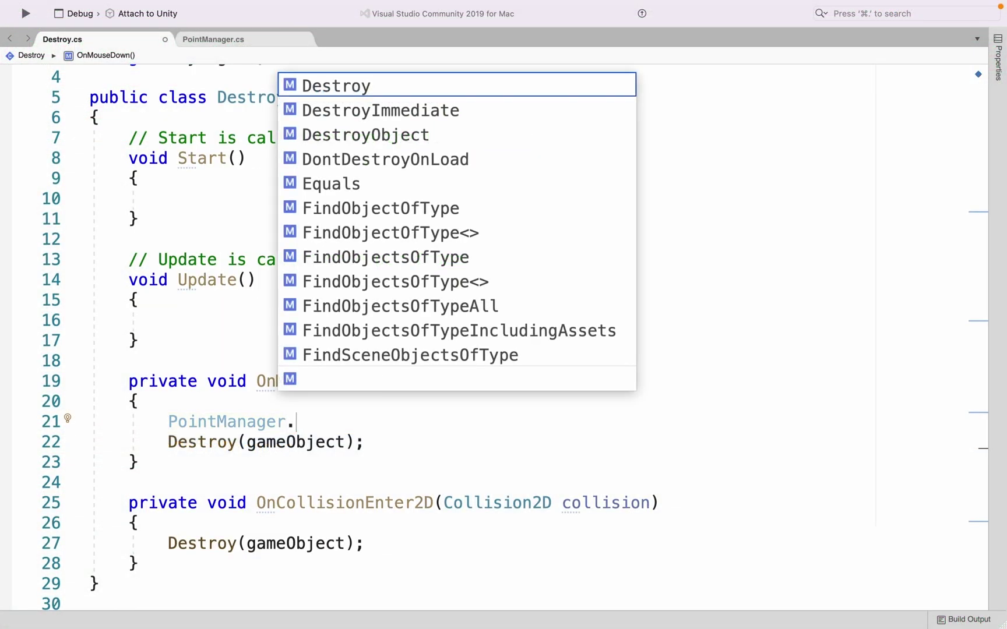
{"action": "type", "text": "score"}
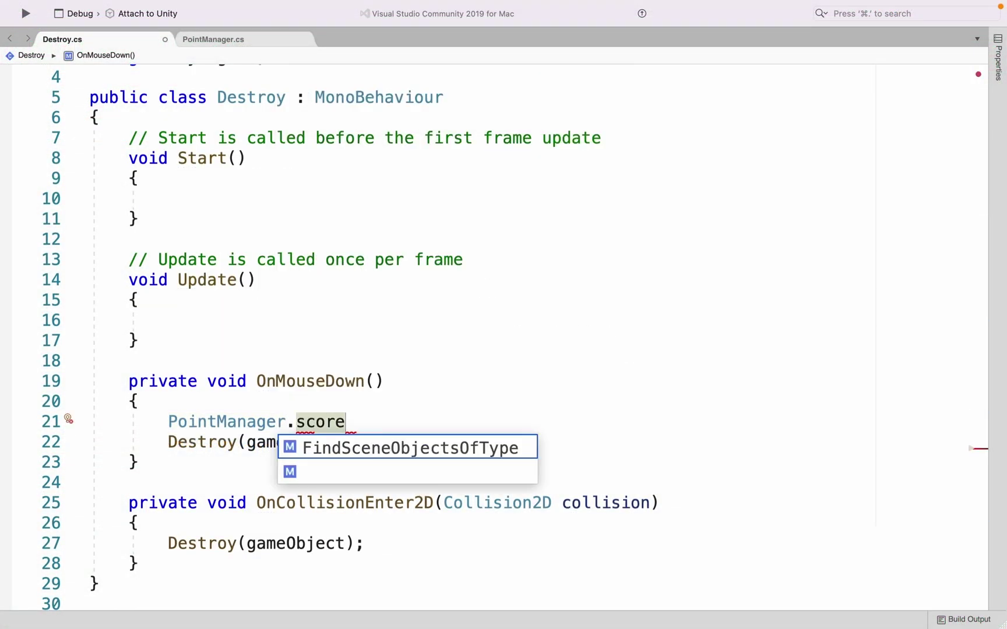
{"action": "type", "text": " += 1"}
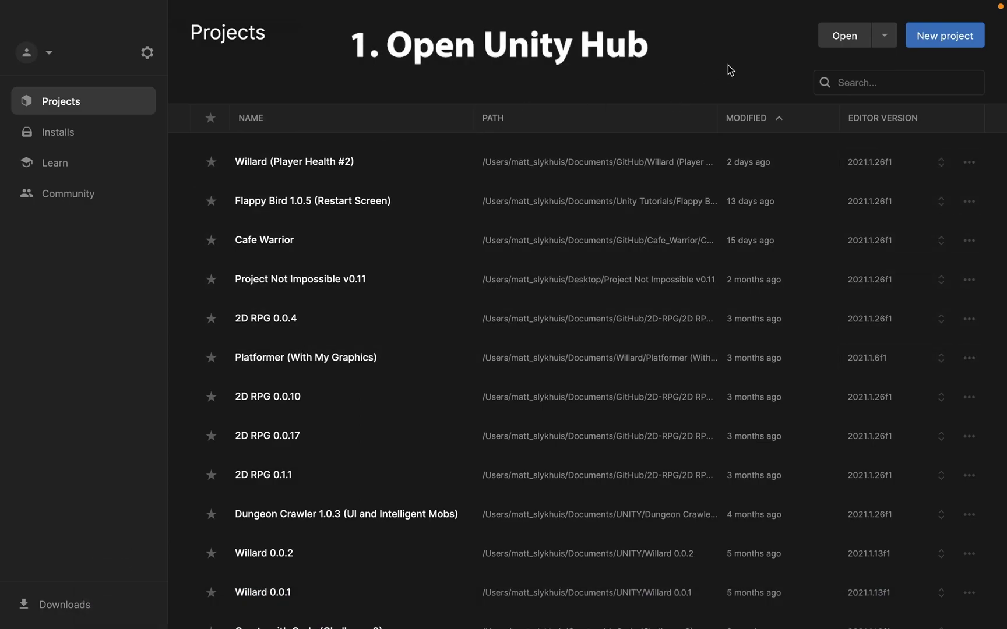
- Create a new 2D-template project named 'Learn Unity' from Unity Hub
{"action": "left_click", "coordinate": [928, 40]}
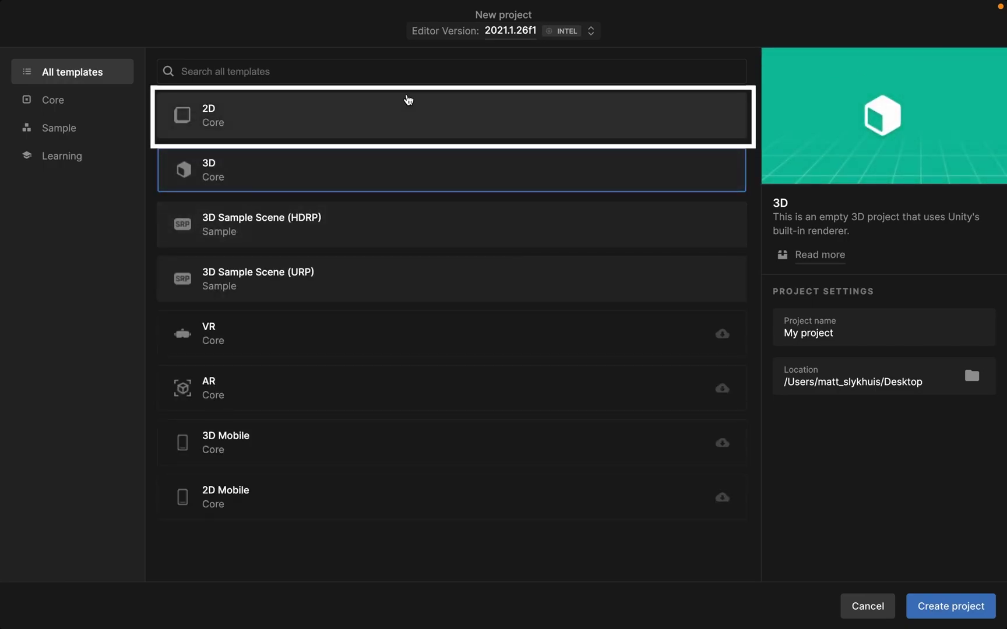
{"action": "left_click", "coordinate": [352, 122]}
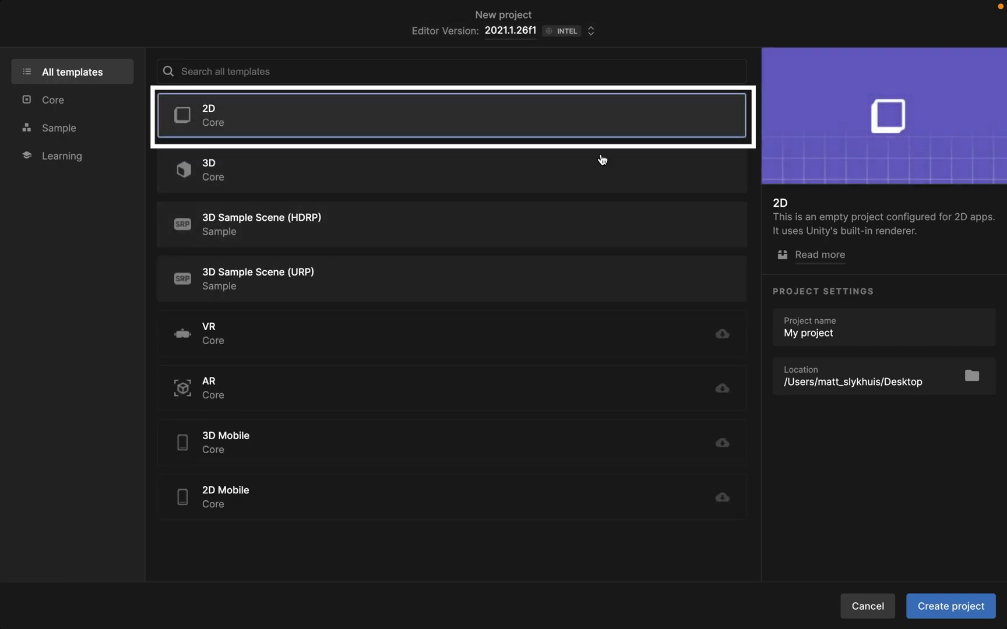
{"action": "left_click", "coordinate": [842, 333]}
{"action": "triple_click", "coordinate": [844, 331]}
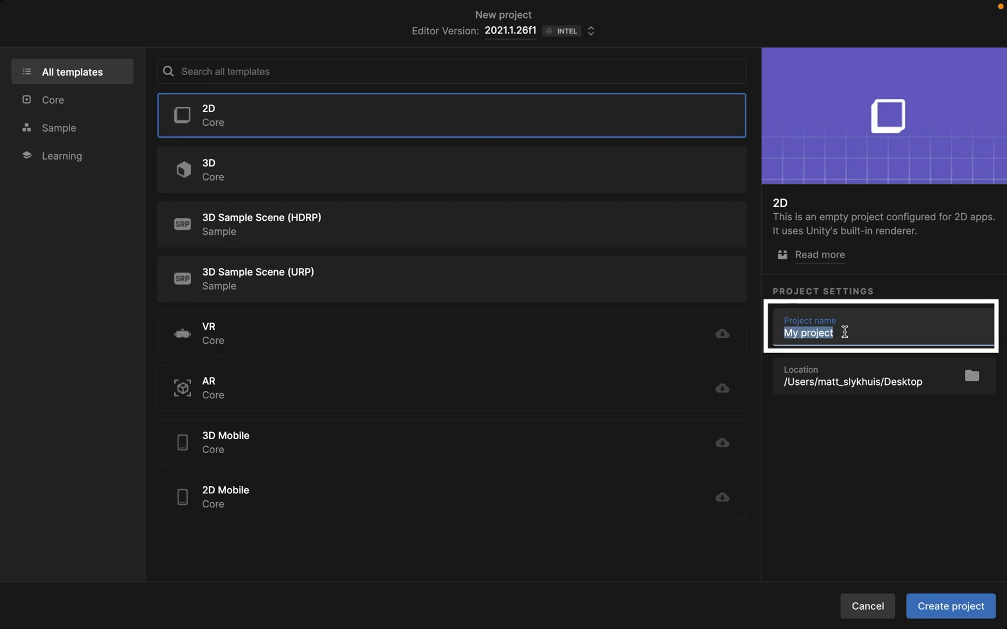
{"action": "type", "text": "Learn Unity"}
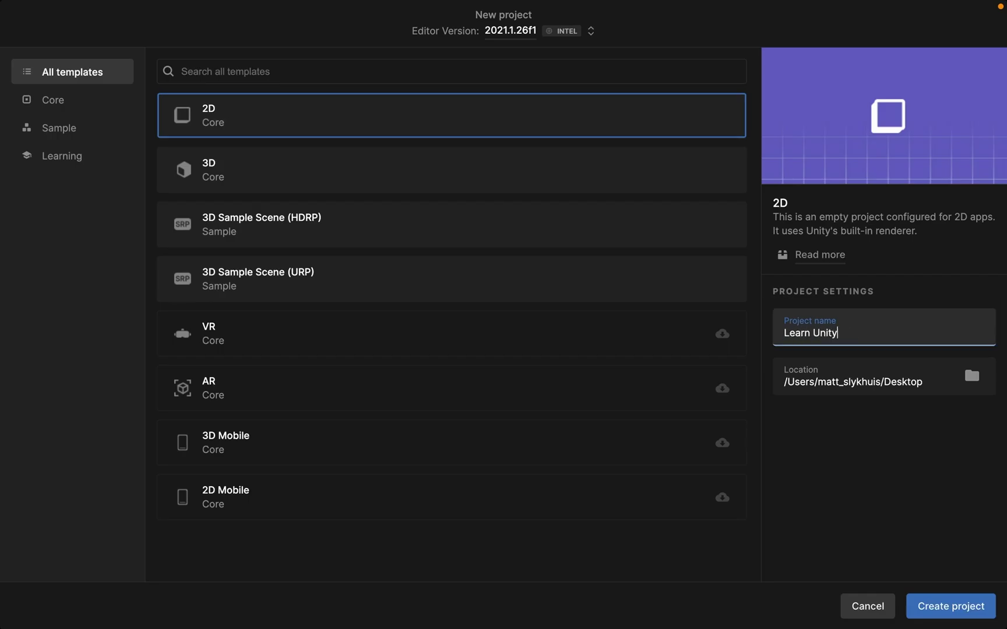
{"action": "left_click", "coordinate": [948, 601]}
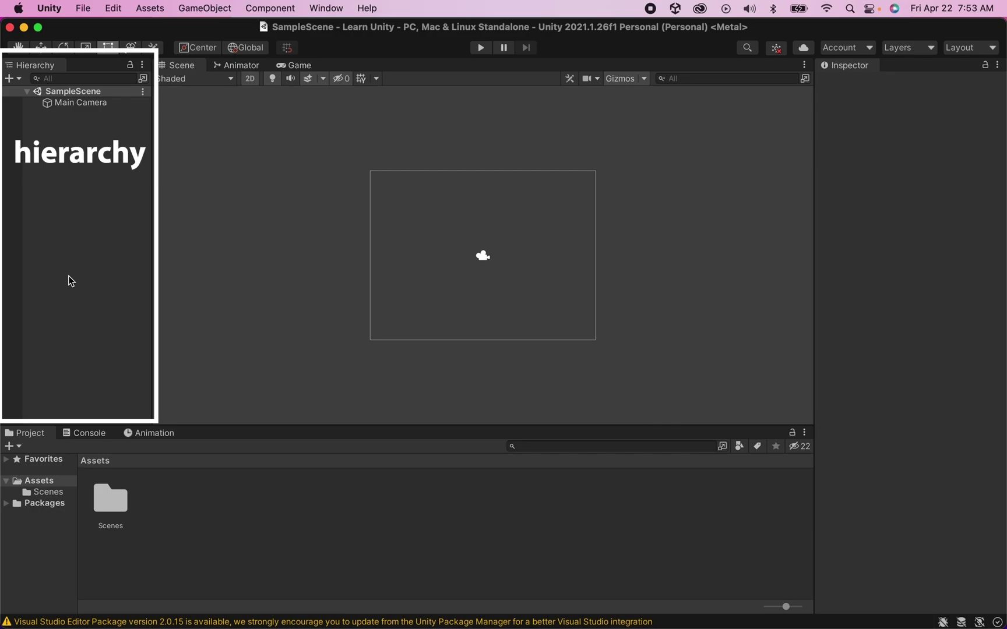
{"action": "left_click", "coordinate": [103, 104]}
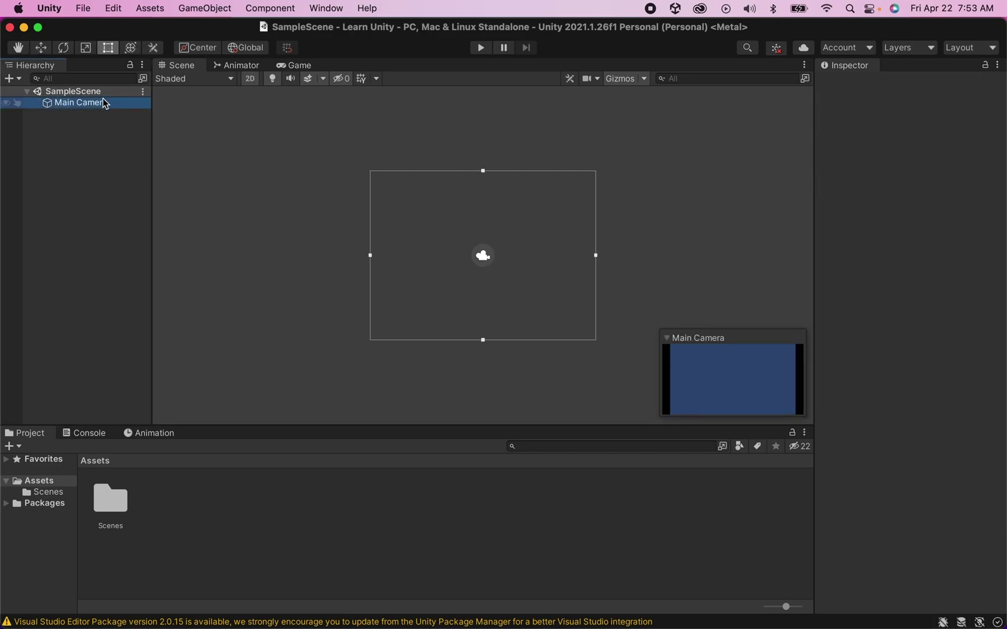
{"action": "left_click", "coordinate": [74, 226]}
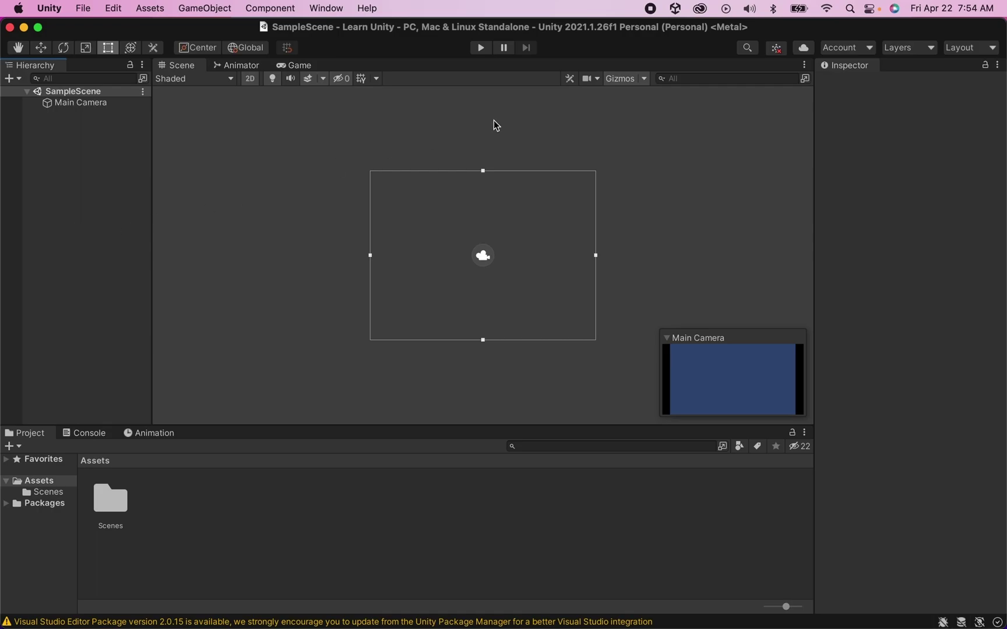
{"action": "left_click", "coordinate": [216, 102]}
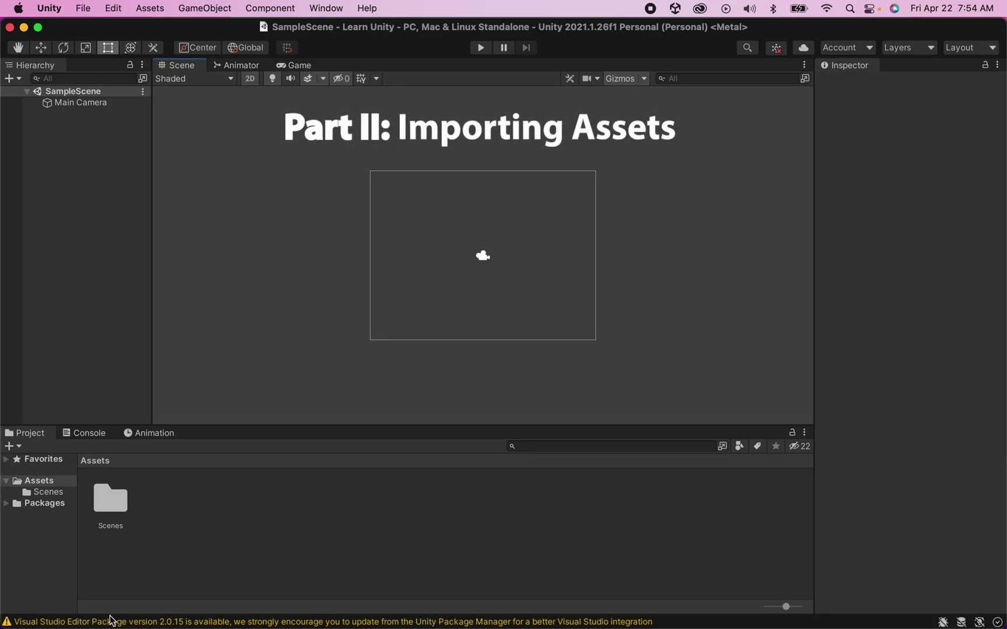
- Import the SHIP #1, SHIP #2 and CITYSCAPE PSD files from Downloads into the project's Assets
{"action": "left_click", "coordinate": [92, 613]}
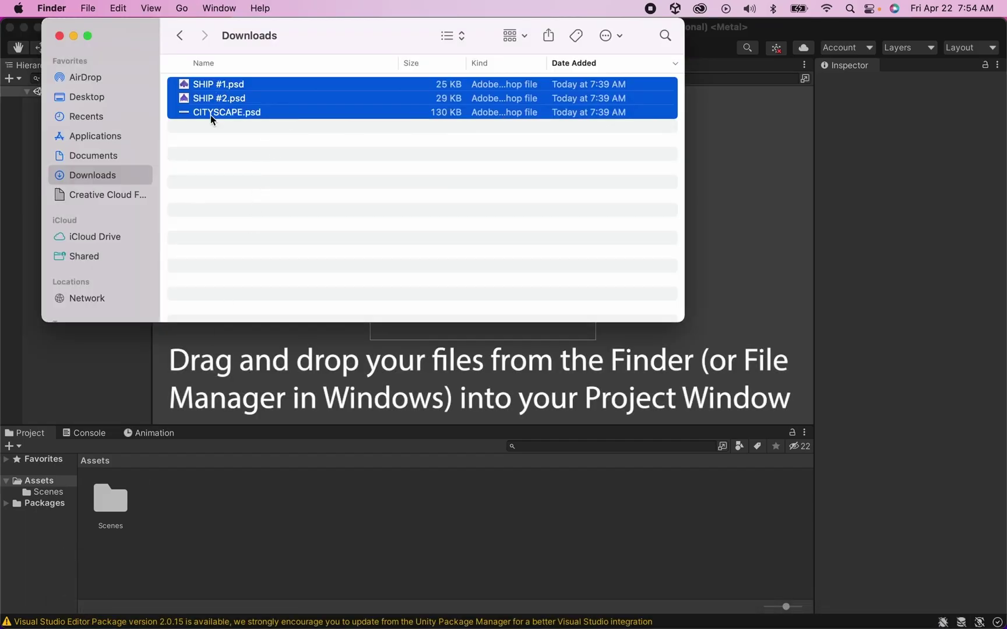
{"action": "left_click_drag", "start_coordinate": [307, 102], "coordinate": [260, 528]}
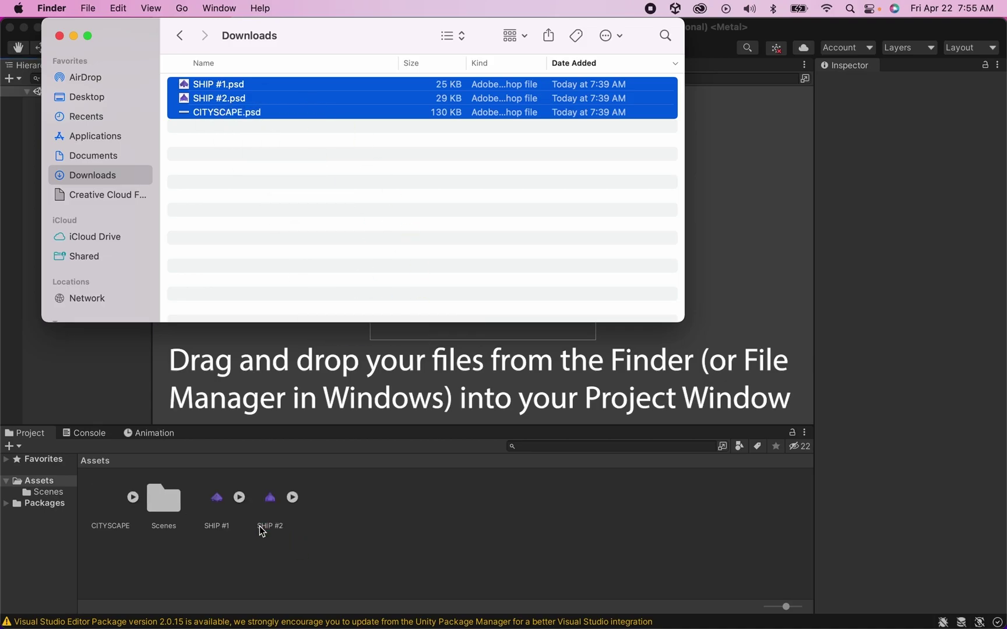
{"action": "left_click", "coordinate": [409, 540]}
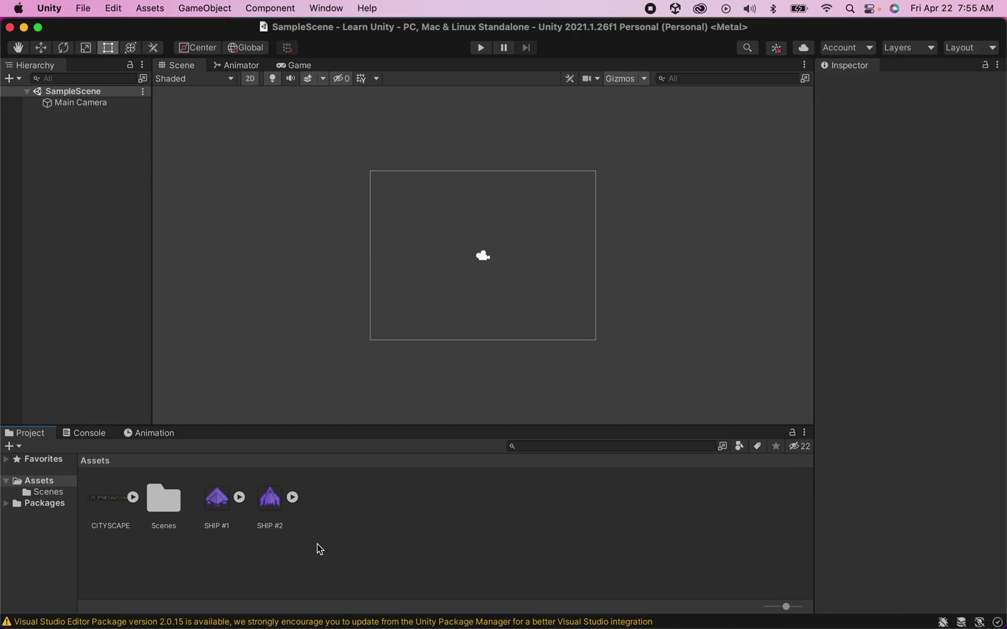
- Place the SHIP #2 sprite into SampleScene and zoom in close on it
{"action": "left_click", "coordinate": [273, 499]}
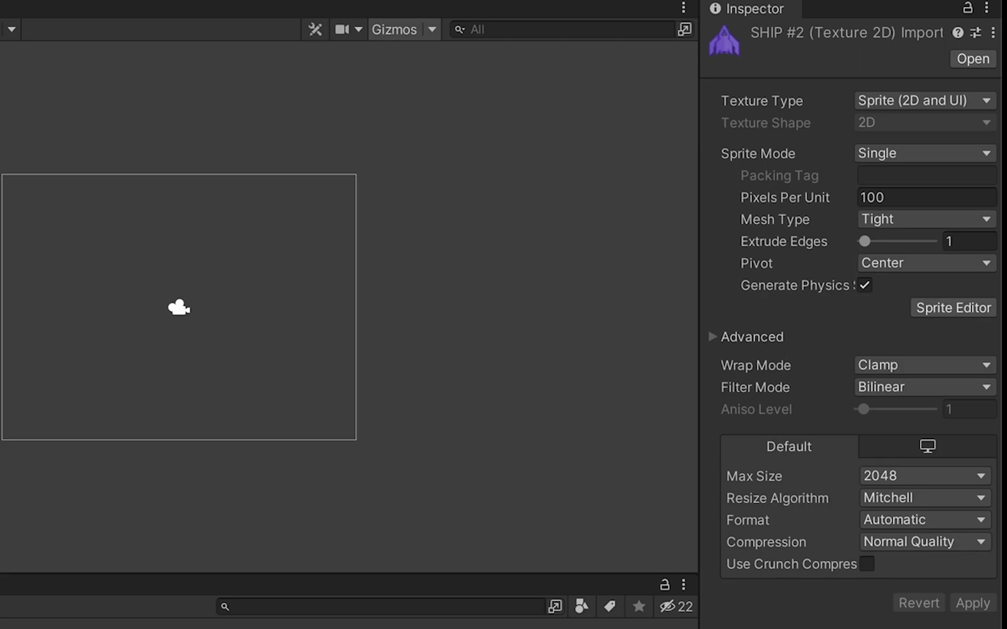
{"action": "left_click_drag", "start_coordinate": [12, 560], "coordinate": [153, 318]}
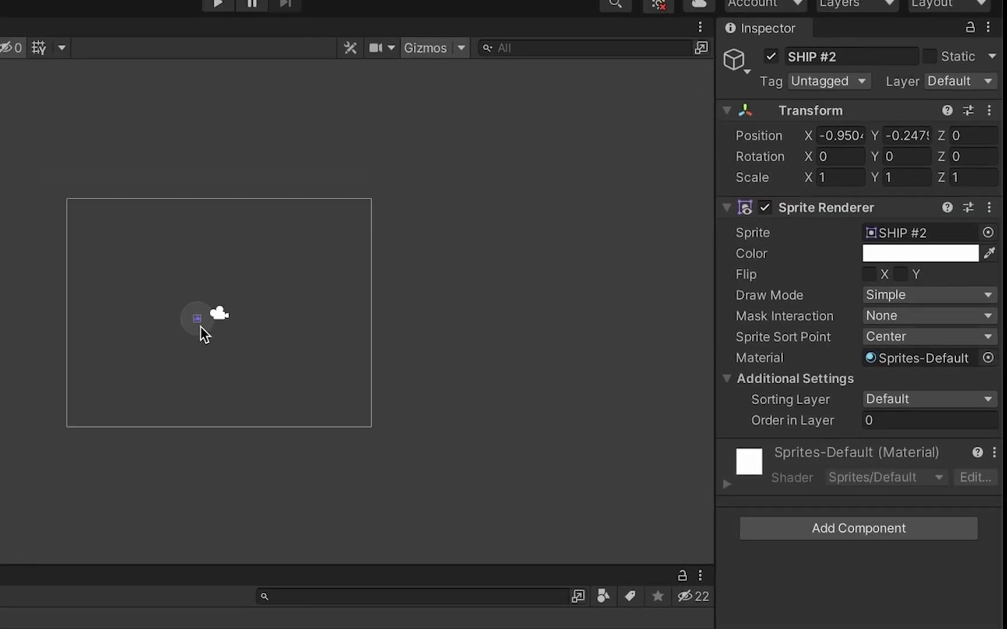
{"action": "scroll", "coordinate": [200, 326], "scroll_direction": "up", "scroll_amount": 8}
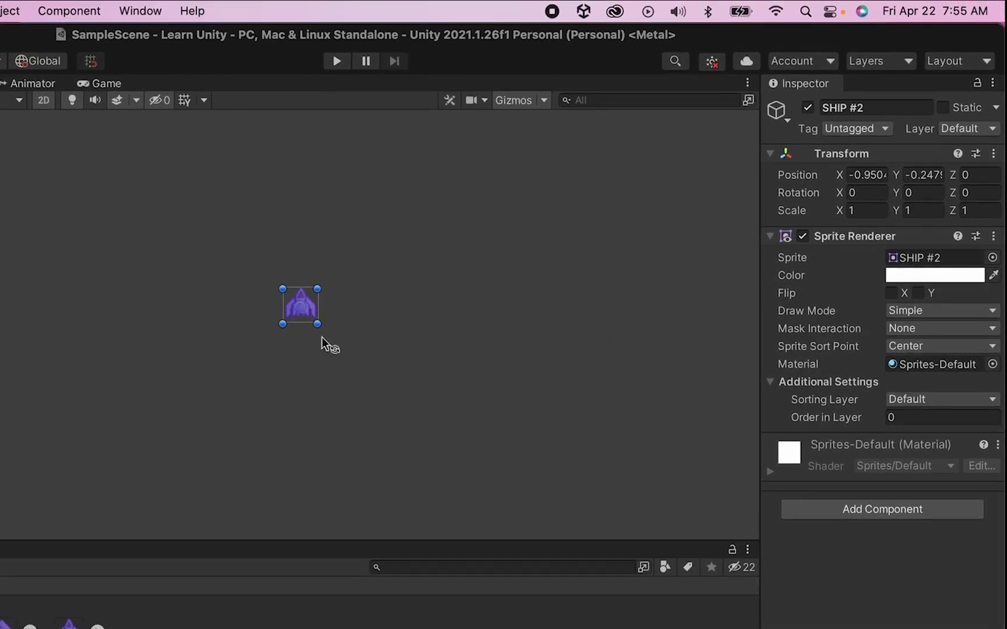
{"action": "scroll", "coordinate": [322, 337], "scroll_direction": "up", "scroll_amount": 10}
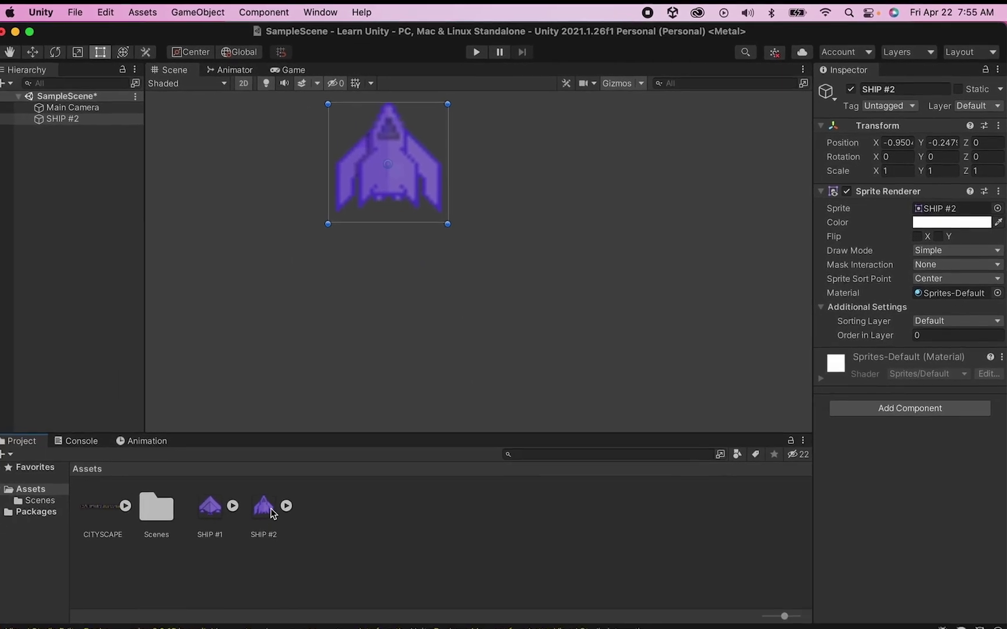
{"action": "left_click", "coordinate": [271, 511]}
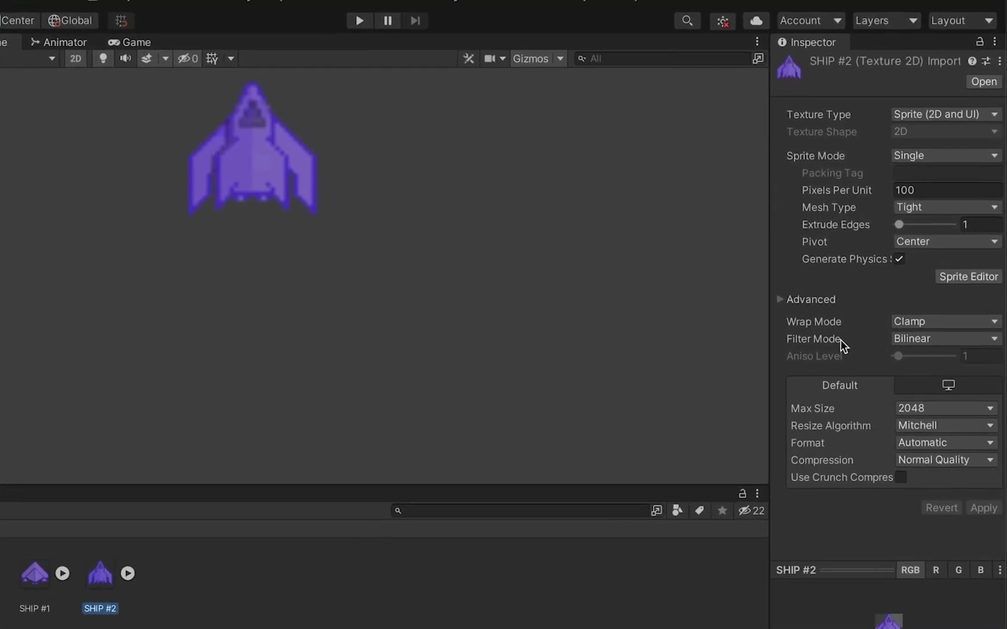
- Set SHIP #2's Pixels Per Unit to 32 and apply
{"action": "left_click", "coordinate": [935, 190]}
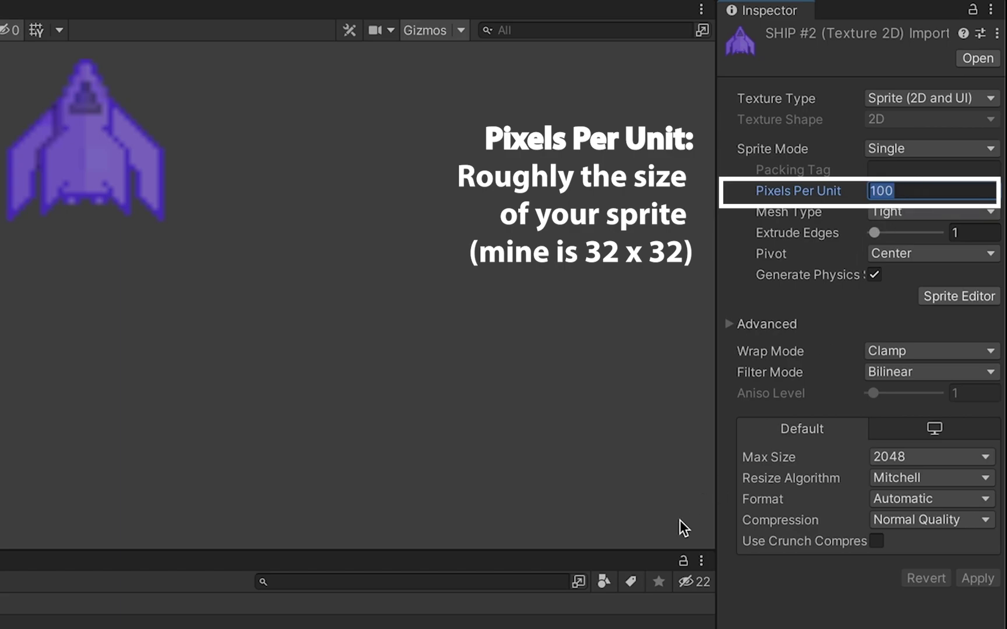
{"action": "type", "text": "32"}
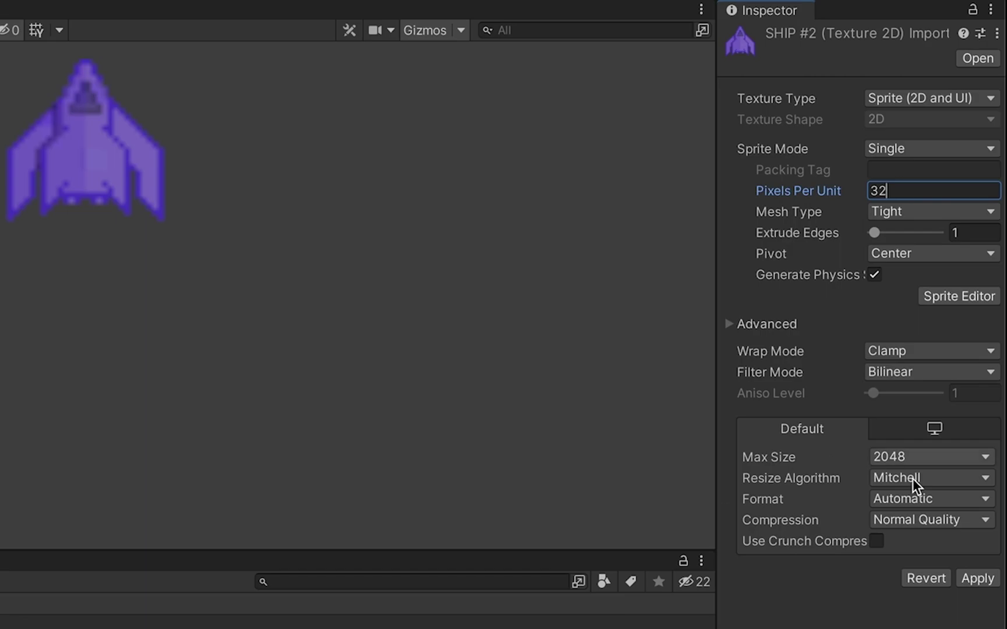
{"action": "left_click", "coordinate": [972, 580]}
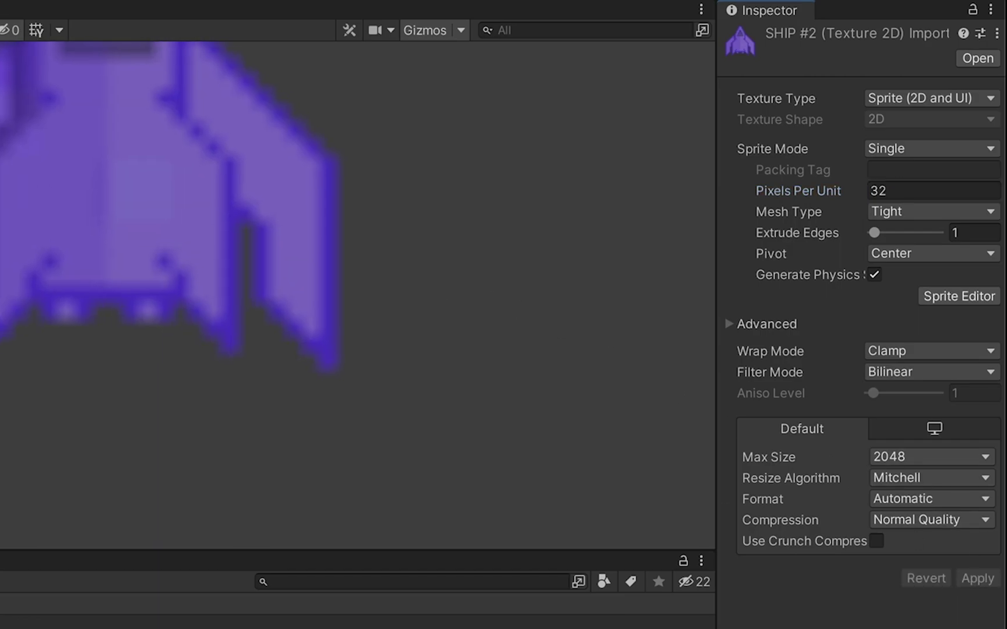
- Set SHIP #2's Filter Mode to Point (no filter) and apply
{"action": "scroll", "coordinate": [436, 274], "scroll_direction": "down", "scroll_amount": 5}
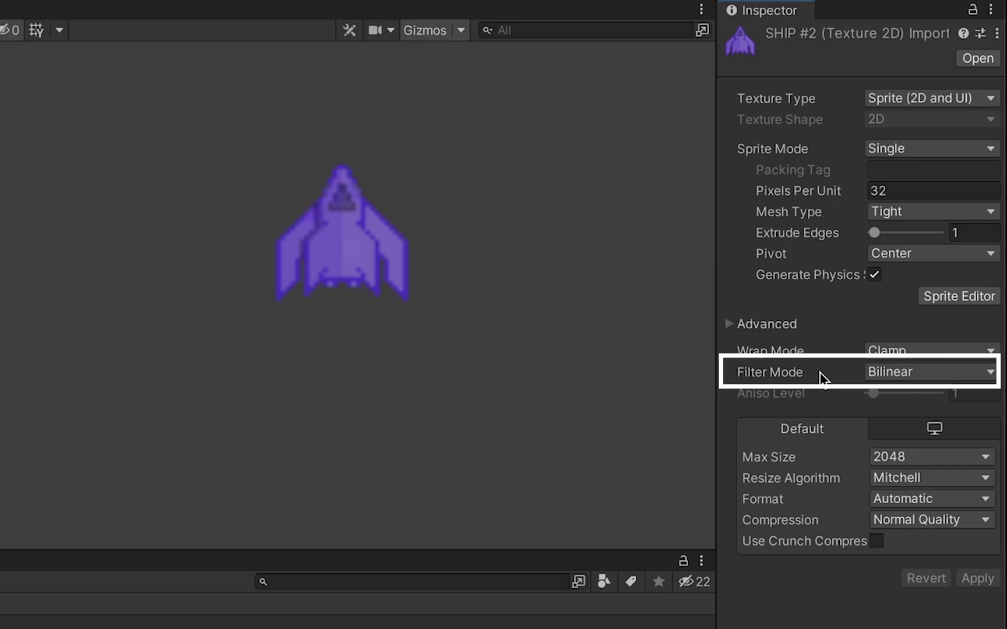
{"action": "left_click", "coordinate": [934, 372]}
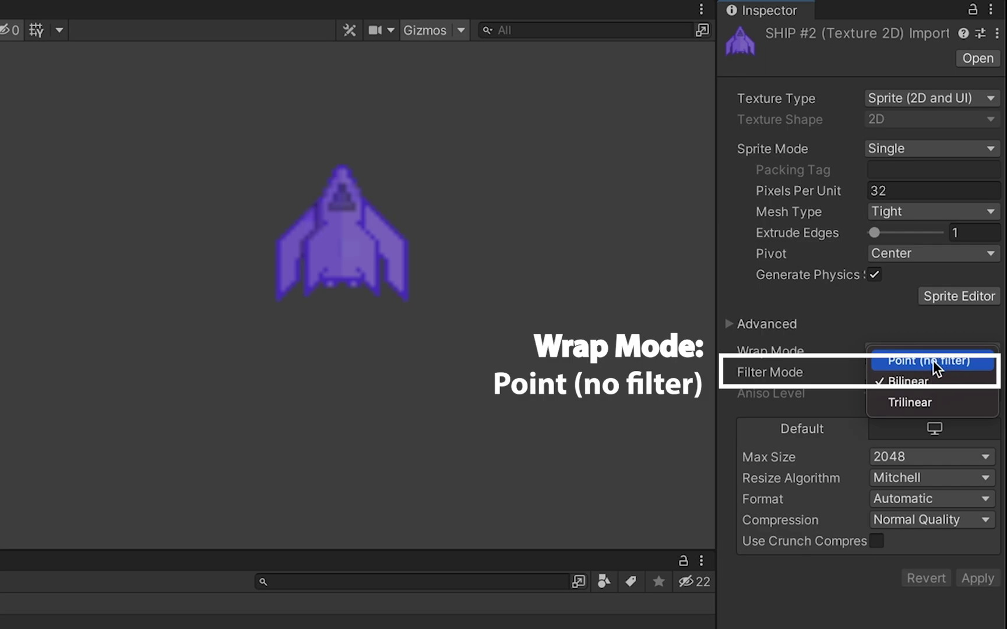
{"action": "left_click", "coordinate": [933, 361]}
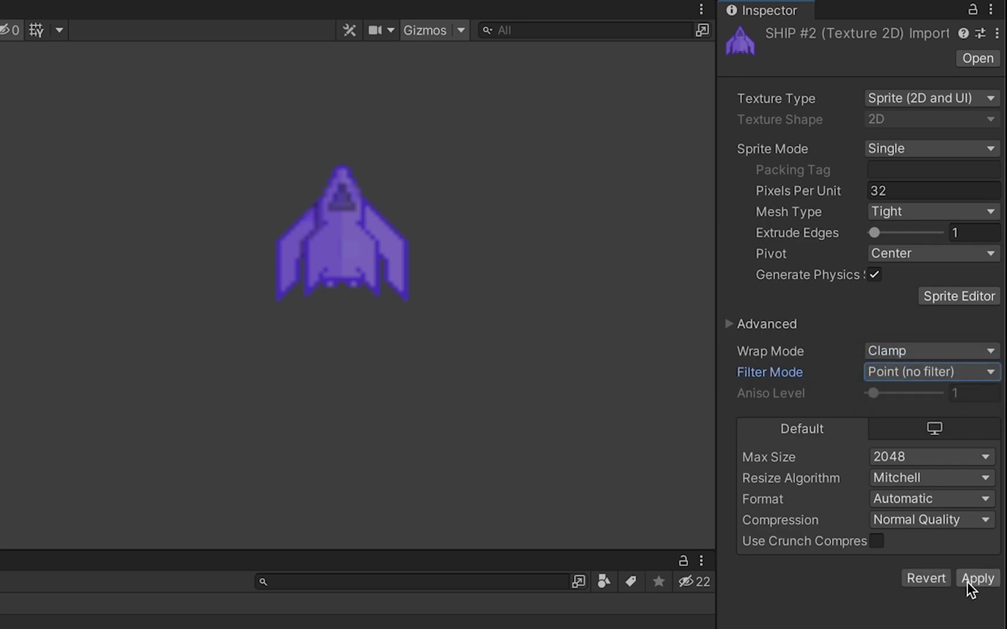
{"action": "left_click", "coordinate": [968, 580]}
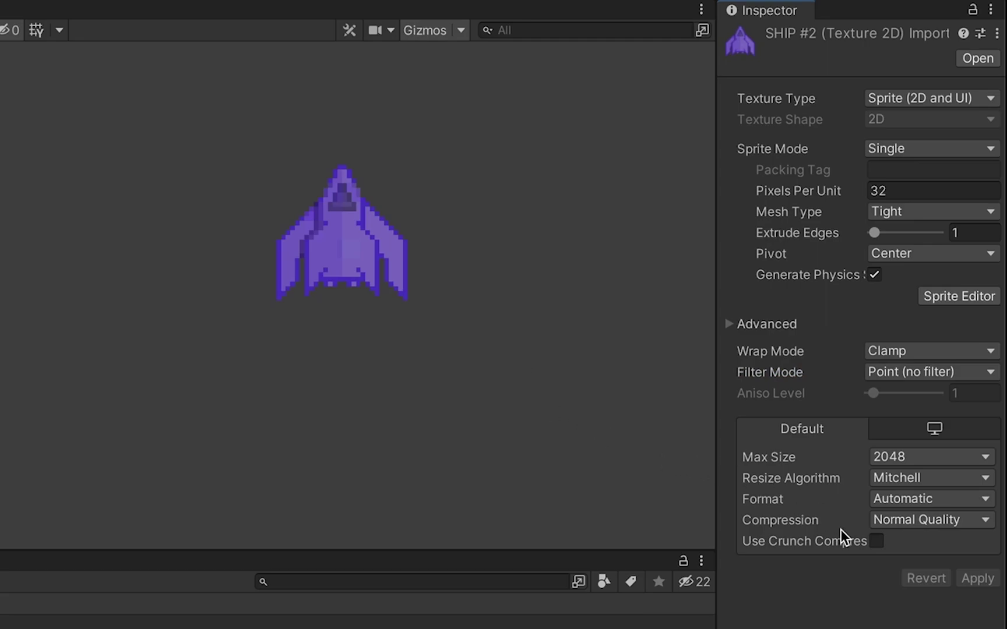
- Change SHIP #2's texture Format to RGBA 32 bit and apply
{"action": "left_click", "coordinate": [892, 502]}
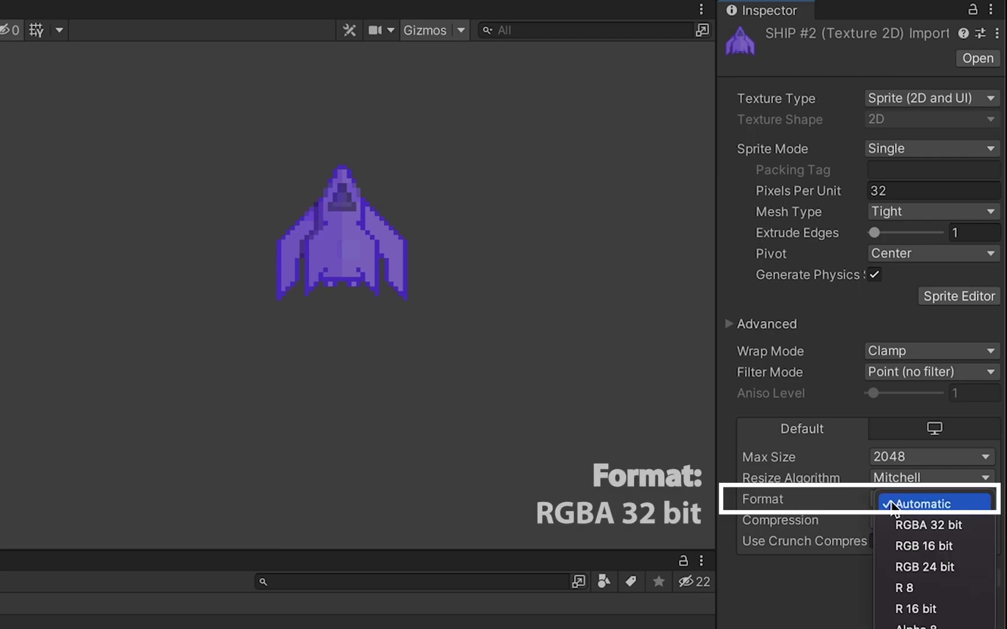
{"action": "left_click", "coordinate": [907, 528]}
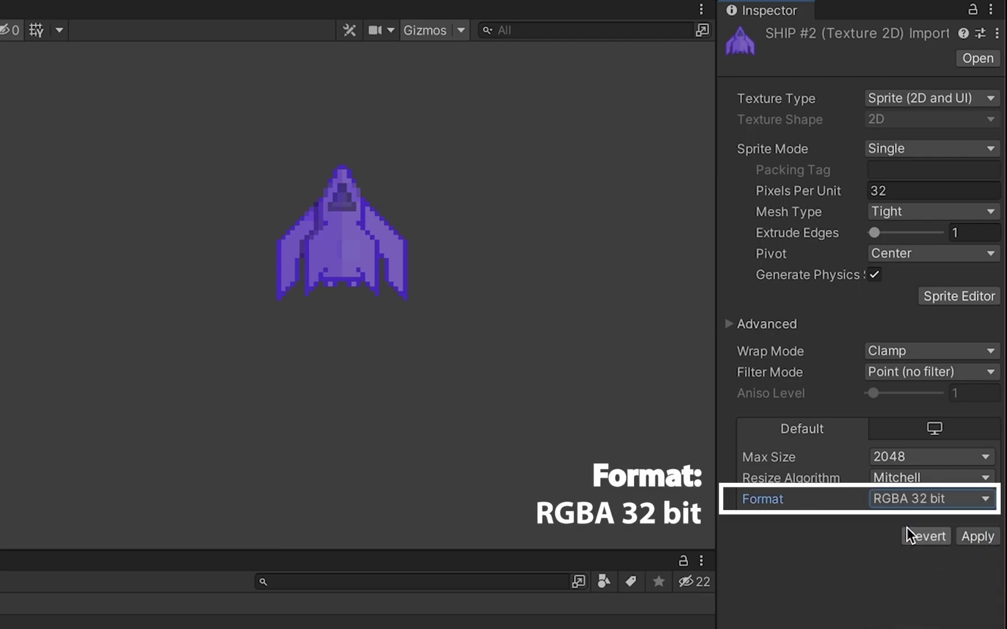
{"action": "left_click", "coordinate": [979, 539]}
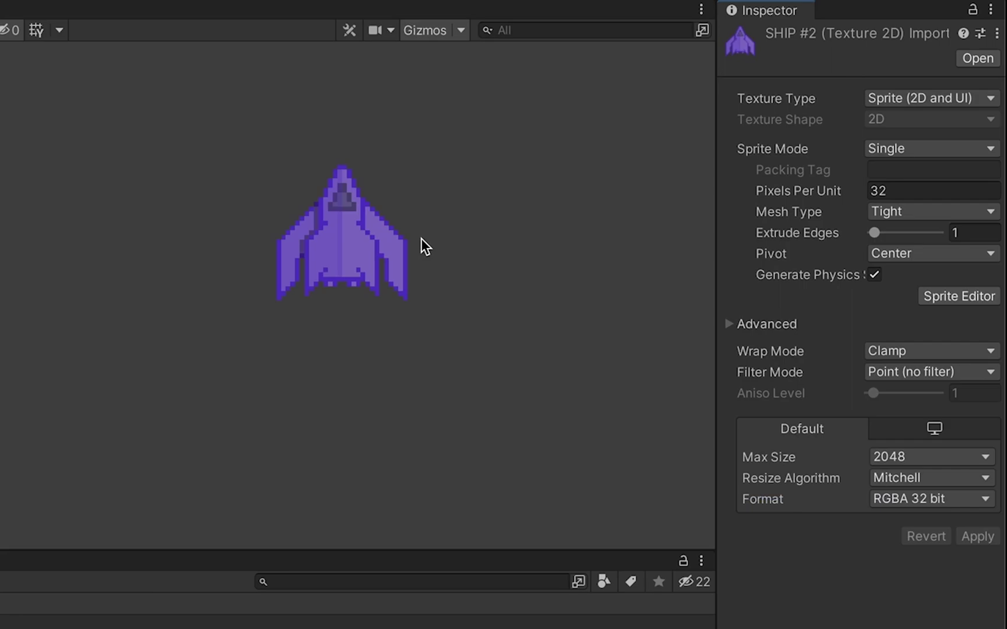
{"action": "scroll", "coordinate": [420, 238], "scroll_direction": "down", "scroll_amount": 5}
{"action": "scroll", "coordinate": [420, 239], "scroll_direction": "down", "scroll_amount": 3}
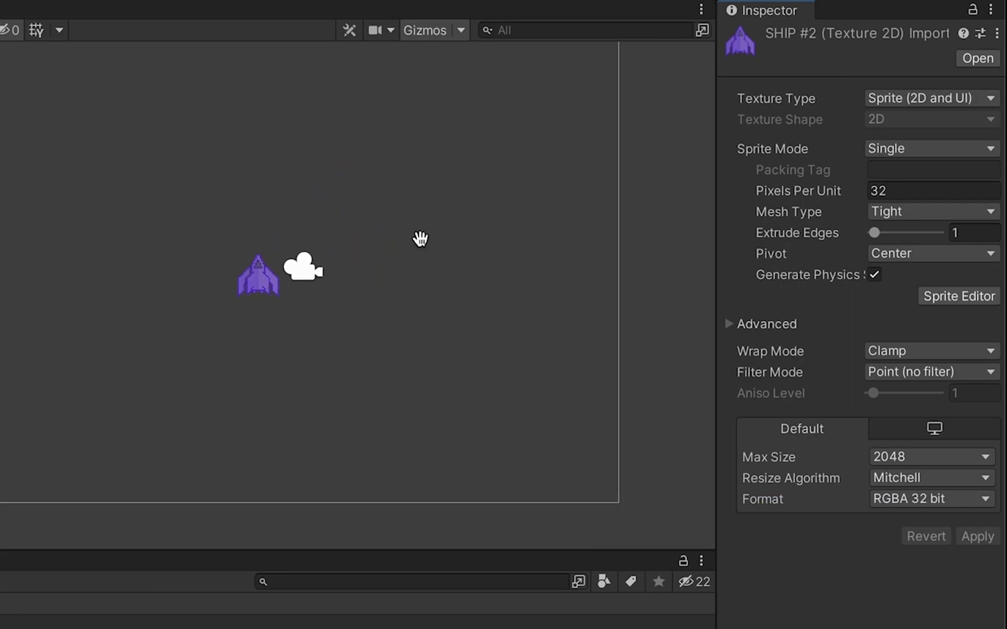
- Select the SHIP #2 object in the scene and collapse its Sprite Renderer component
{"action": "left_click_drag", "start_coordinate": [459, 195], "coordinate": [383, 245]}
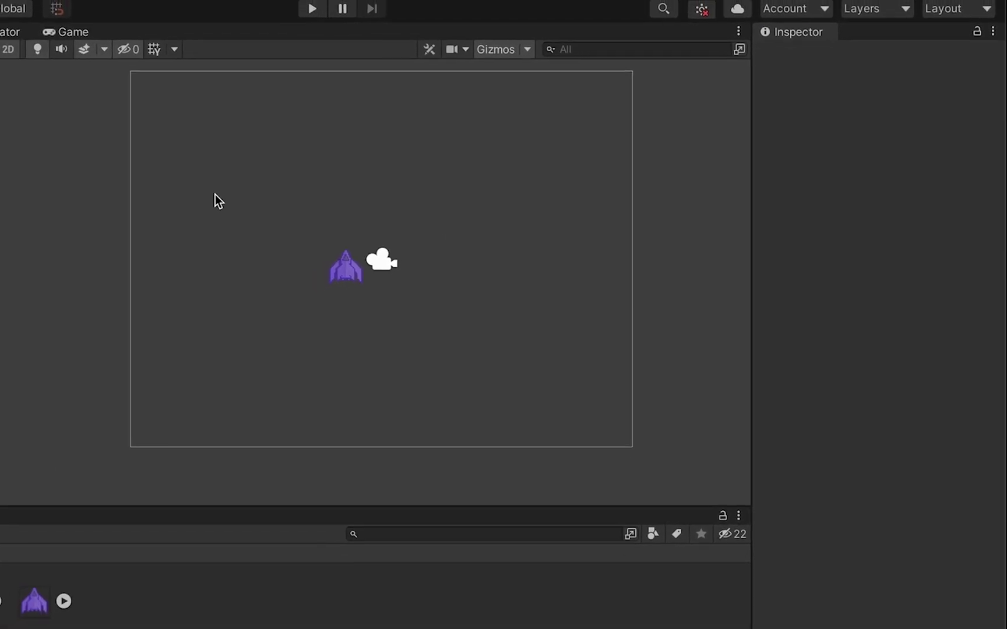
{"action": "left_click", "coordinate": [303, 271]}
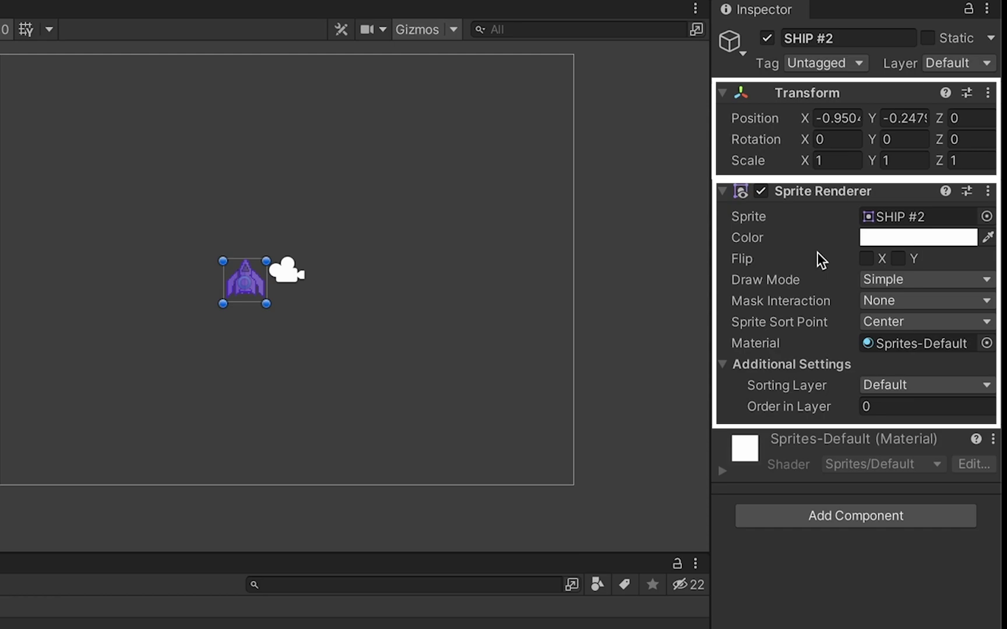
{"action": "left_click", "coordinate": [722, 192]}
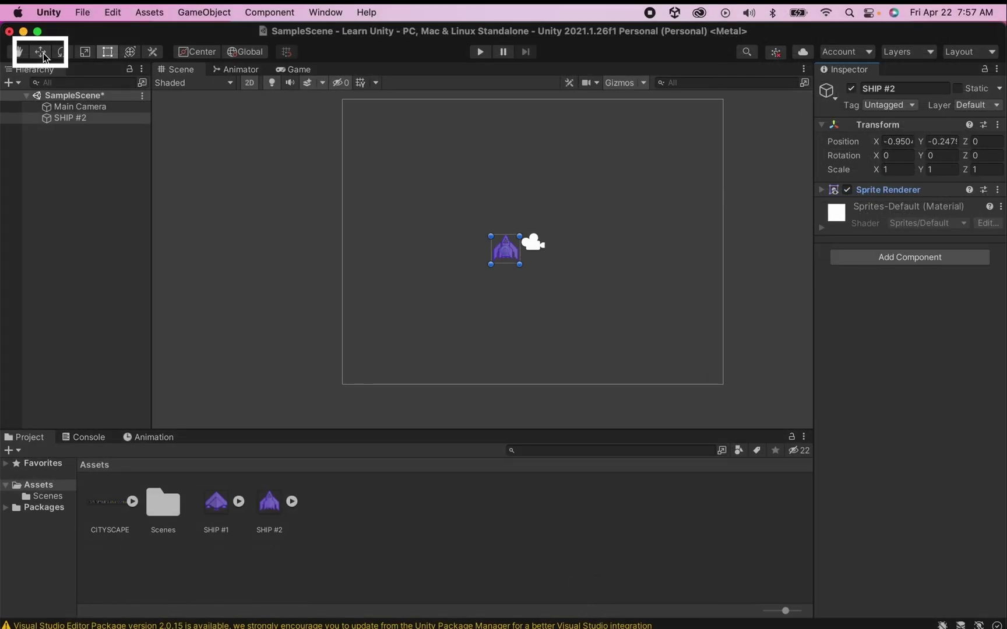
- Drag SHIP #2 up near the top of the camera frame with the Move tool
{"action": "left_click", "coordinate": [41, 52]}
{"action": "left_click_drag", "start_coordinate": [560, 249], "coordinate": [579, 274]}
{"action": "left_click_drag", "start_coordinate": [533, 211], "coordinate": [505, 165]}
{"action": "left_click", "coordinate": [618, 370]}
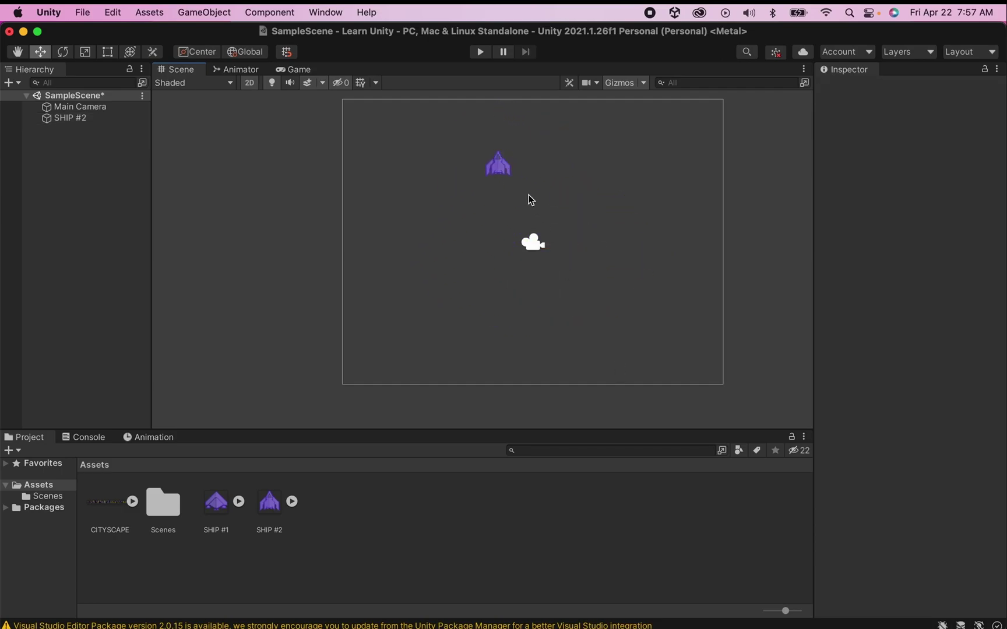
{"action": "left_click", "coordinate": [501, 170]}
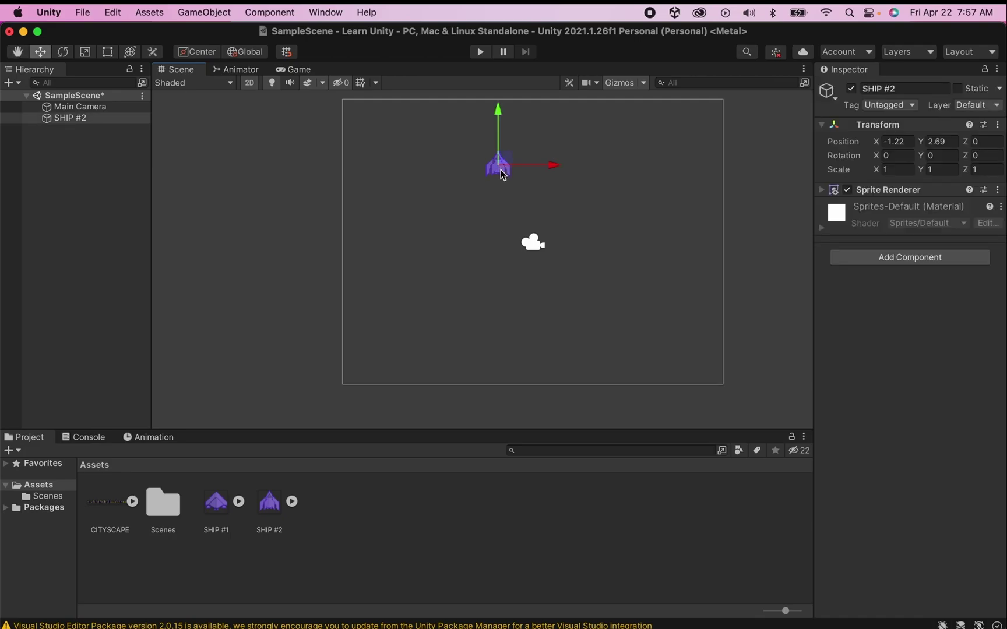
- Set SHIP #2's Position X to 0 and Rotation Z to 180
{"action": "left_click", "coordinate": [894, 141]}
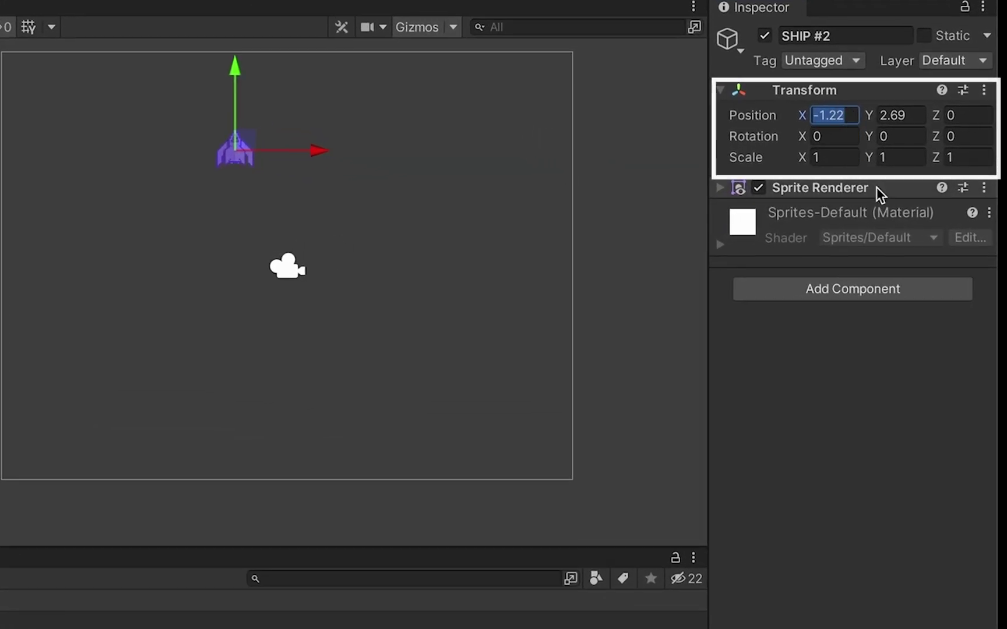
{"action": "type", "text": "5"}
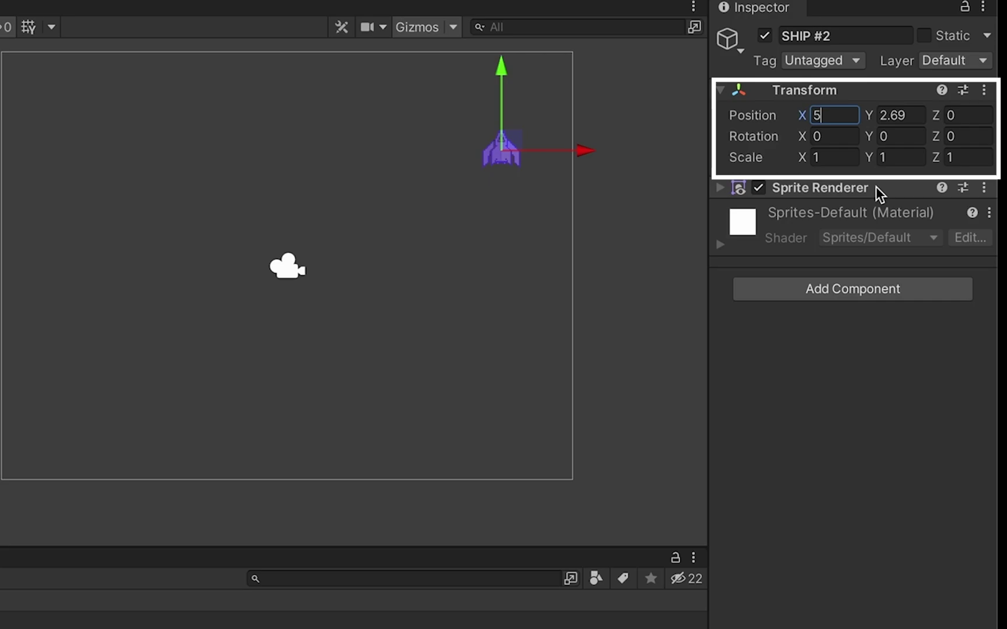
{"action": "key", "text": "BackSpace"}
{"action": "type", "text": "0"}
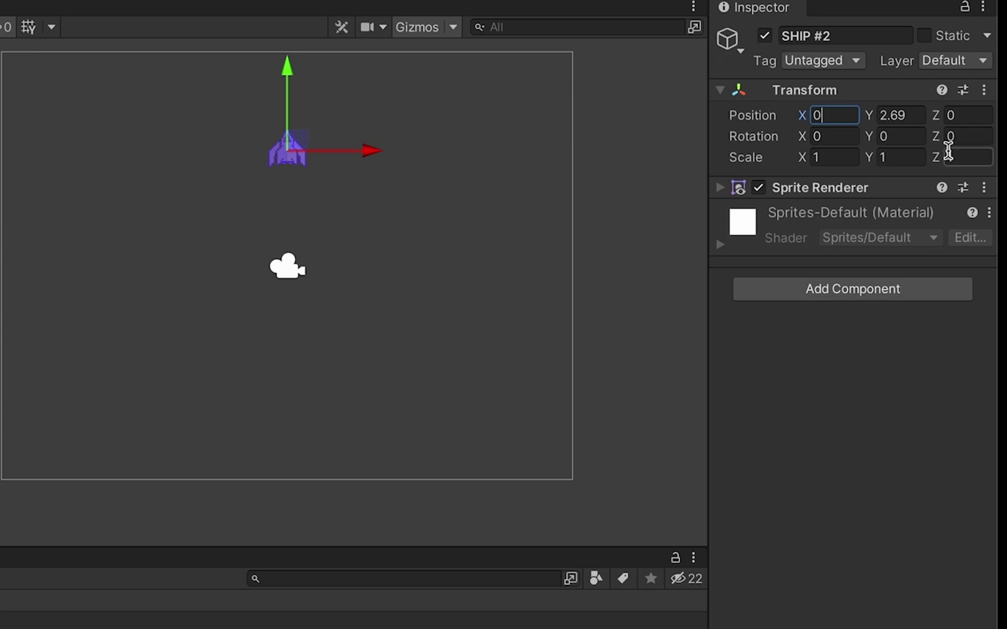
{"action": "left_click", "coordinate": [955, 136]}
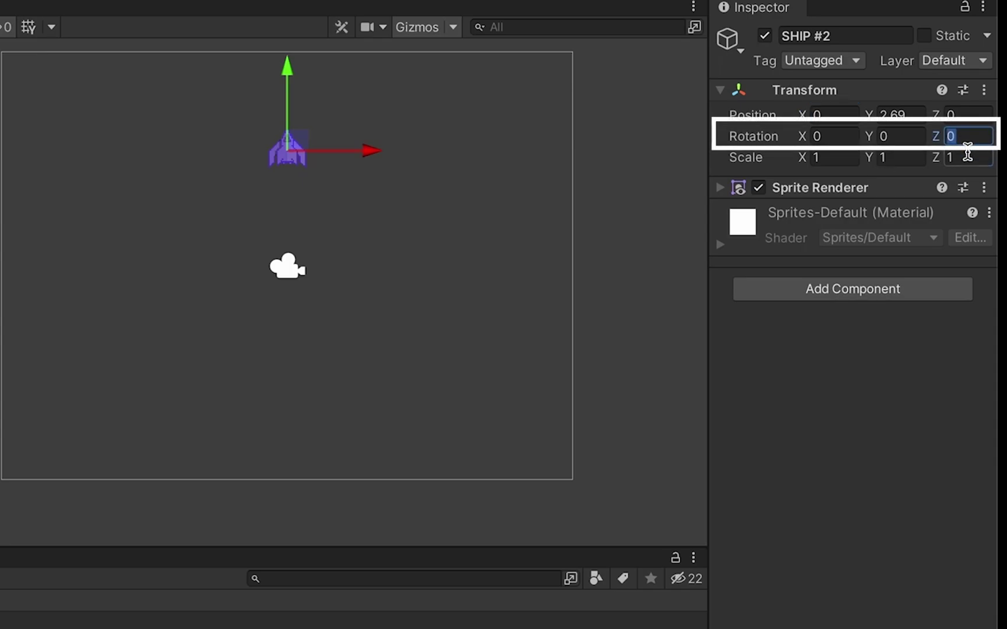
{"action": "type", "text": "180"}
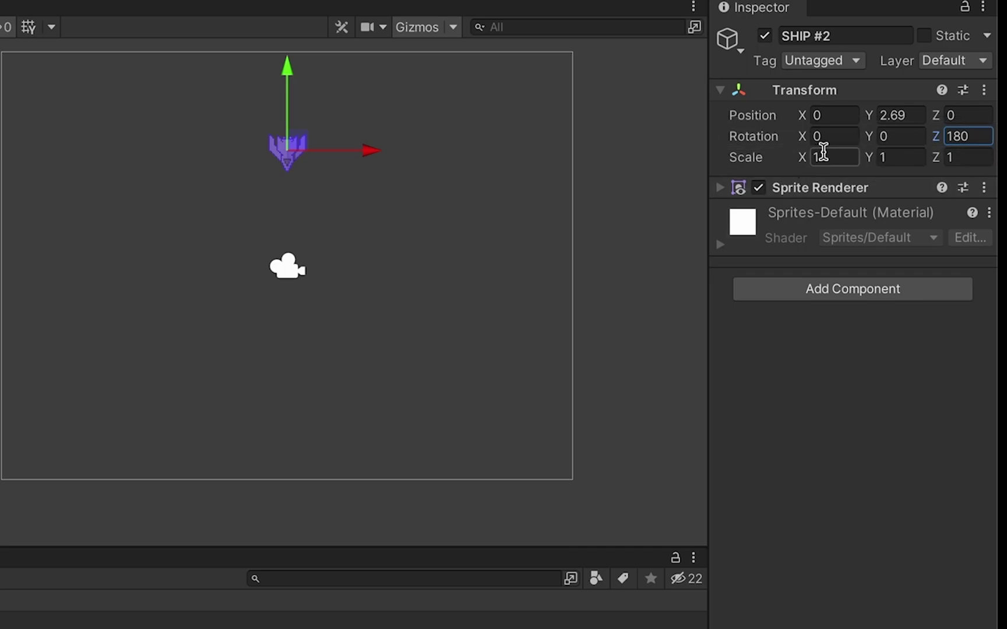
- Try a scale of 2 on SHIP #2, then set its scale back to 1
{"action": "left_click", "coordinate": [823, 156]}
{"action": "type", "text": "2"}
{"action": "key", "text": "Tab"}
{"action": "type", "text": "2"}
{"action": "key", "text": "Tab"}
{"action": "type", "text": "2"}
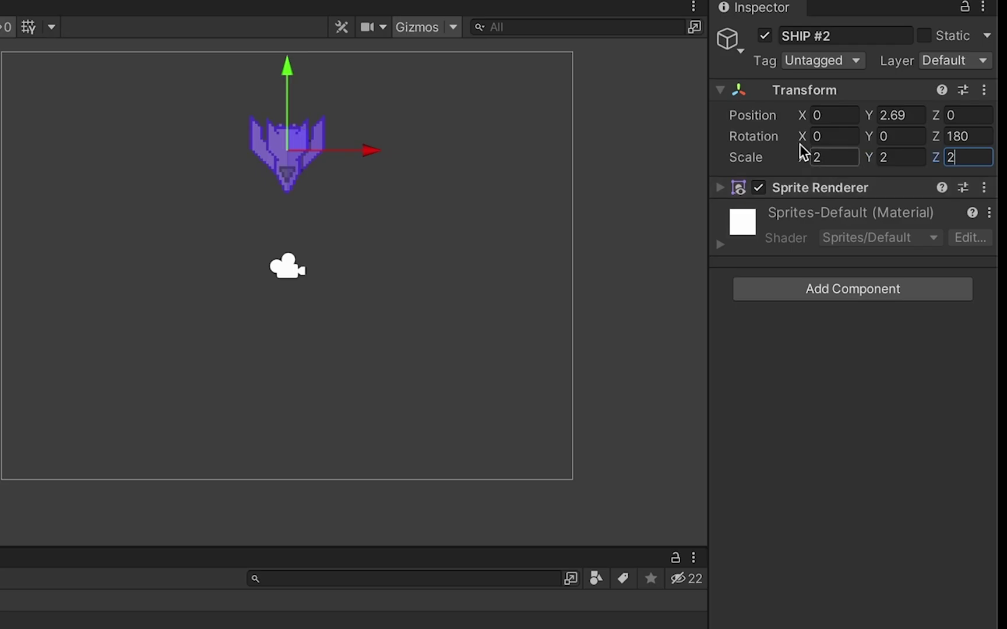
{"action": "left_click", "coordinate": [828, 153]}
{"action": "type", "text": "1"}
{"action": "key", "text": "Tab"}
{"action": "type", "text": "1"}
{"action": "key", "text": "Tab"}
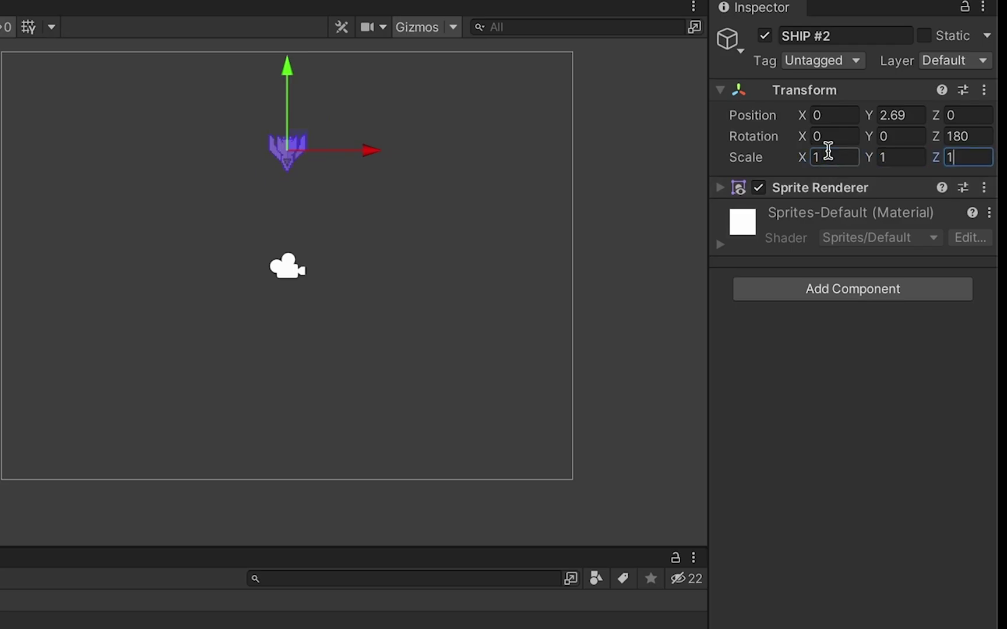
{"action": "type", "text": "1"}
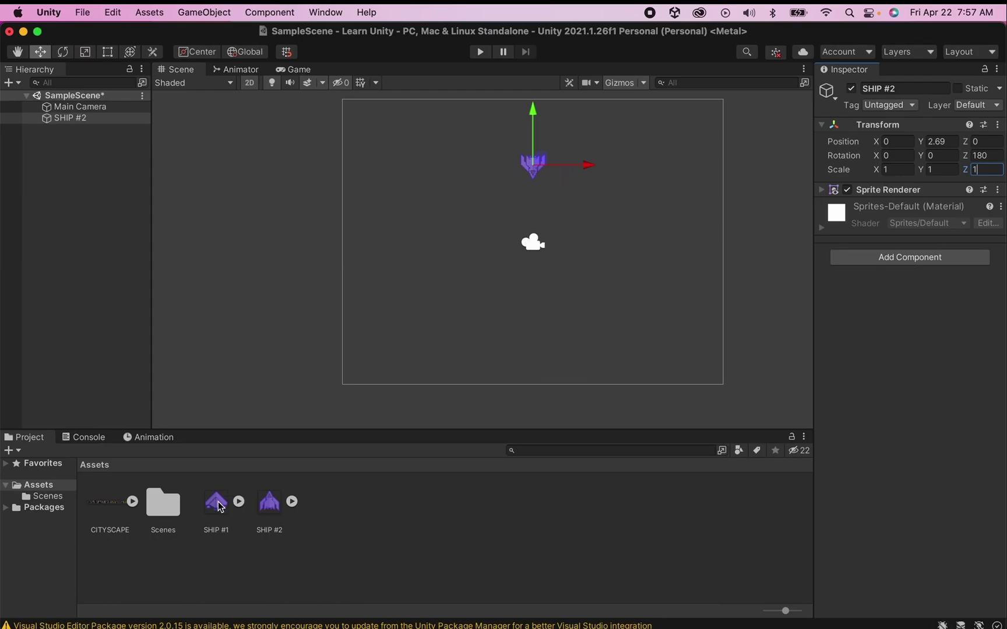
- Place a SHIP #1 sprite in the scene left of SHIP #2, then reselect SHIP #2
{"action": "left_click_drag", "start_coordinate": [219, 506], "coordinate": [426, 172]}
{"action": "key", "text": "super+z"}
{"action": "left_click", "coordinate": [426, 175]}
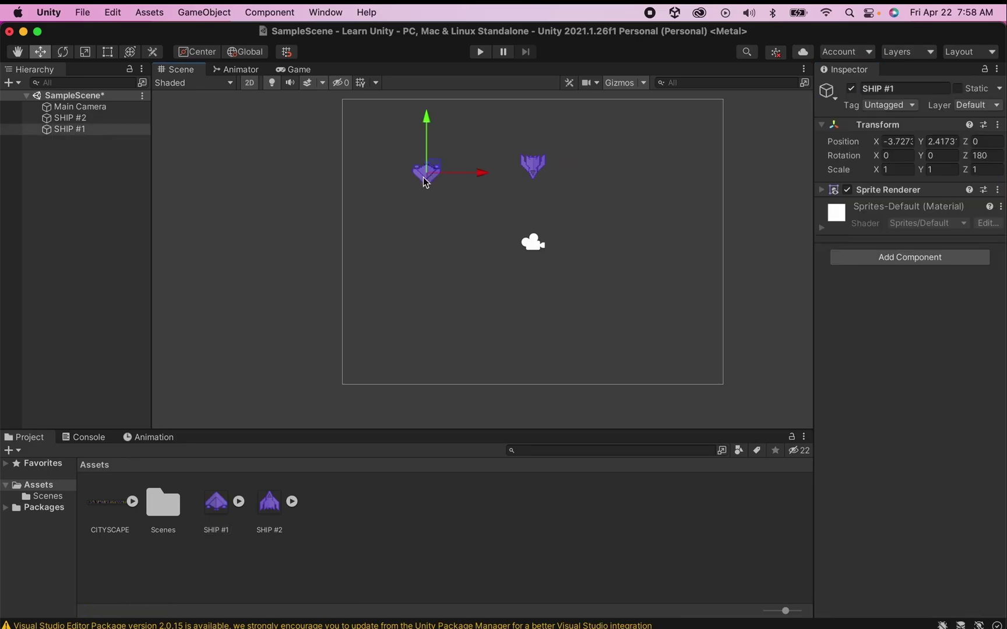
{"action": "left_click", "coordinate": [529, 170]}
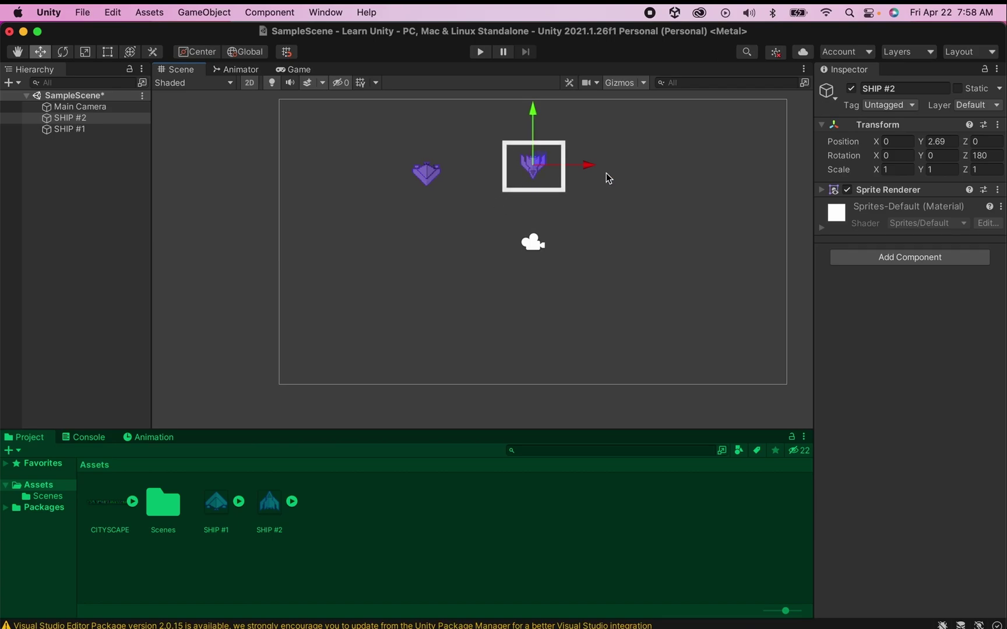
- Add a Rigidbody 2D component to SHIP #2 via the 'rig' search
{"action": "left_click", "coordinate": [942, 258]}
{"action": "type", "text": "rig"}
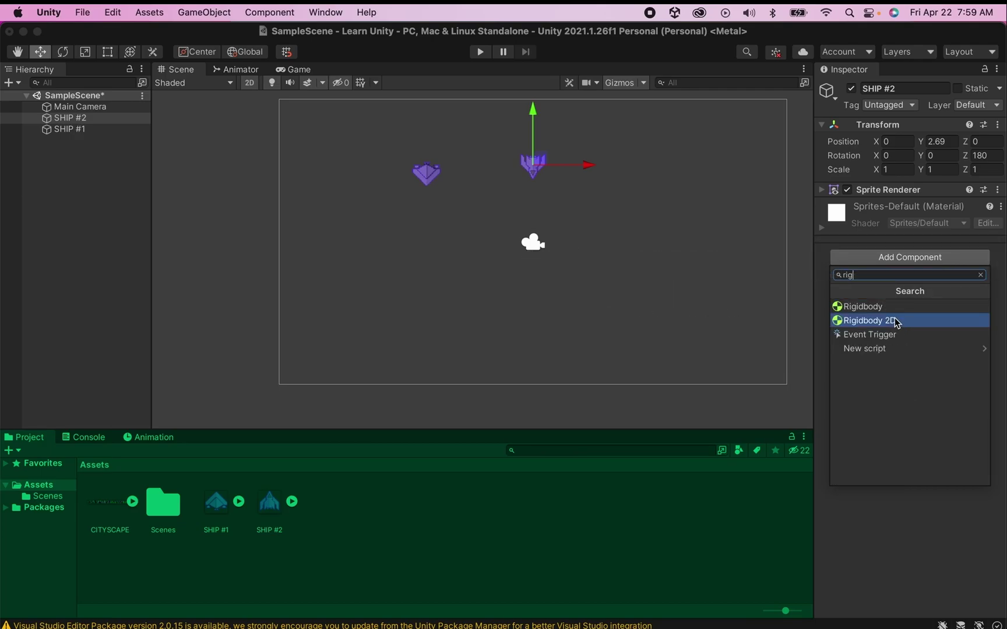
{"action": "left_click", "coordinate": [895, 321]}
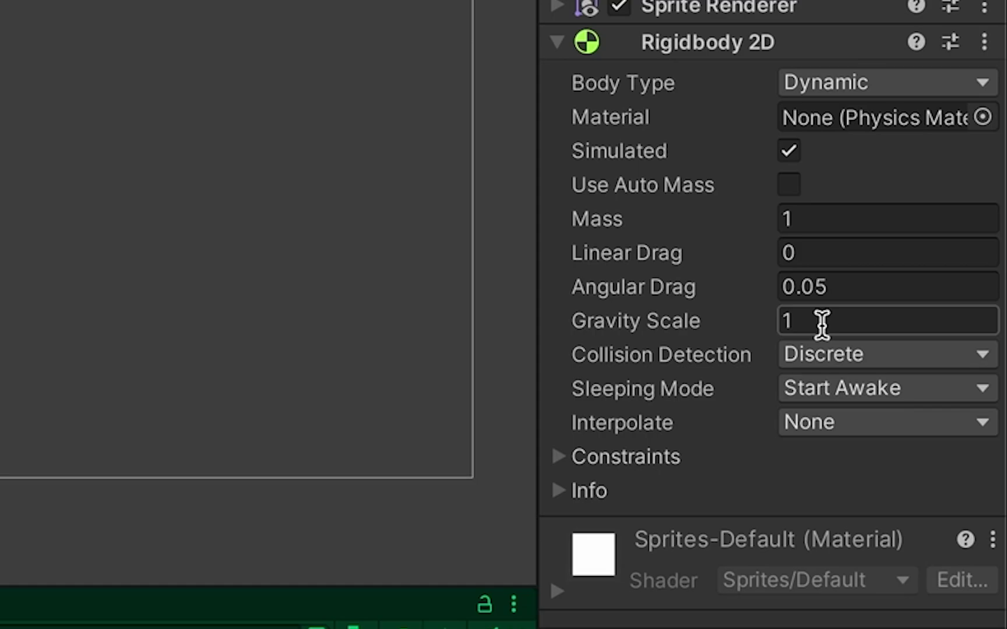
- Try Gravity Scale values 2 and .33, then settle on a Gravity Scale of 1
{"action": "left_click", "coordinate": [821, 324]}
{"action": "type", "text": "2"}
{"action": "key", "text": "BackSpace"}
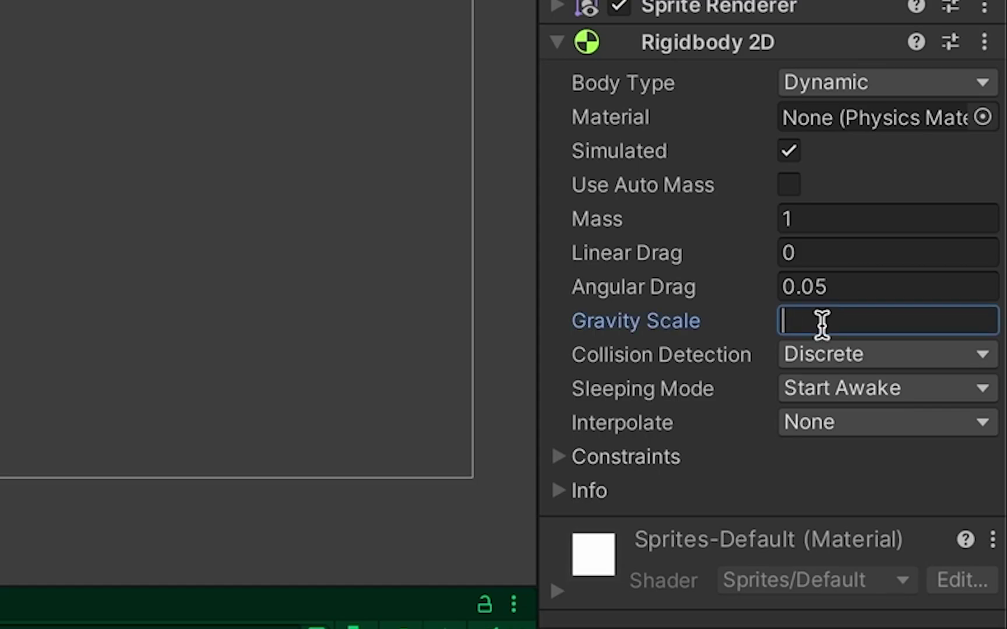
{"action": "type", "text": ".33"}
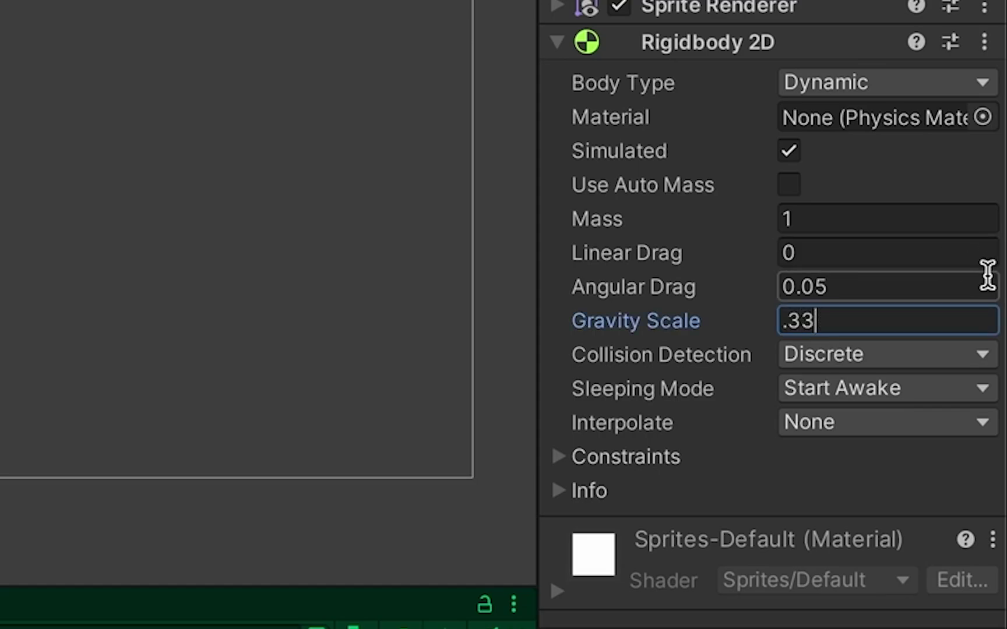
{"action": "key", "text": "BackSpace"}
{"action": "key", "text": "BackSpace"}
{"action": "key", "text": "BackSpace"}
{"action": "type", "text": "1"}
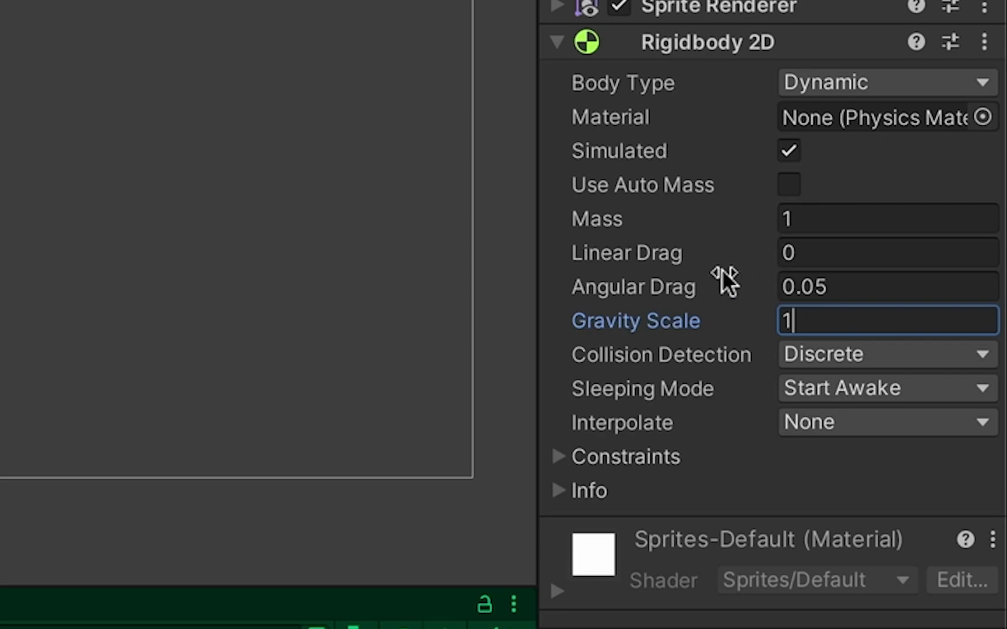
{"action": "mouse_move", "coordinate": [721, 279]}
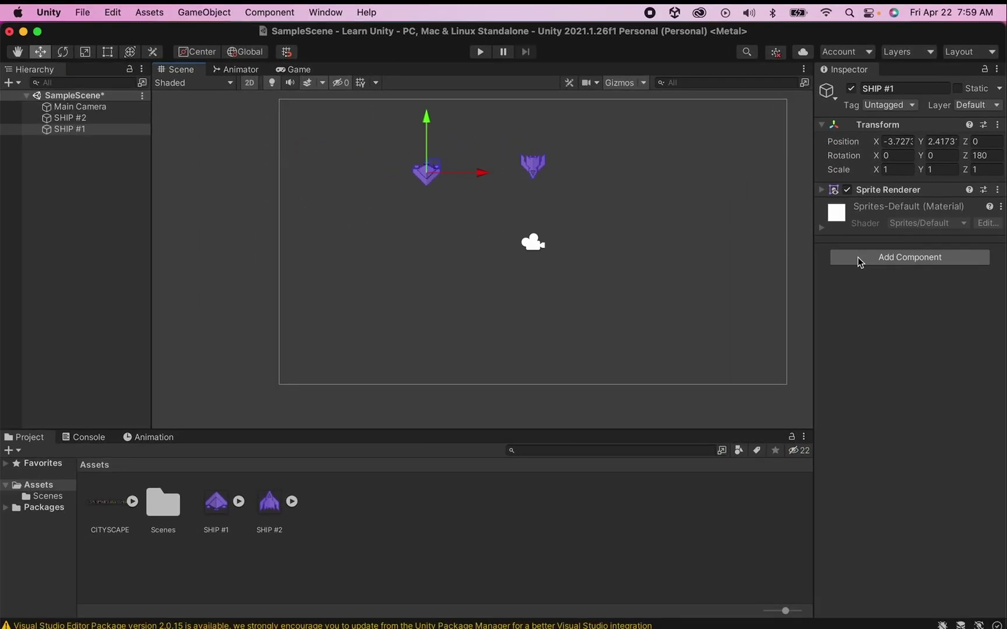
- Add a Rigidbody 2D to SHIP #1 and set its Gravity Scale to 0.5
{"action": "left_click", "coordinate": [733, 206]}
{"action": "left_click", "coordinate": [866, 321]}
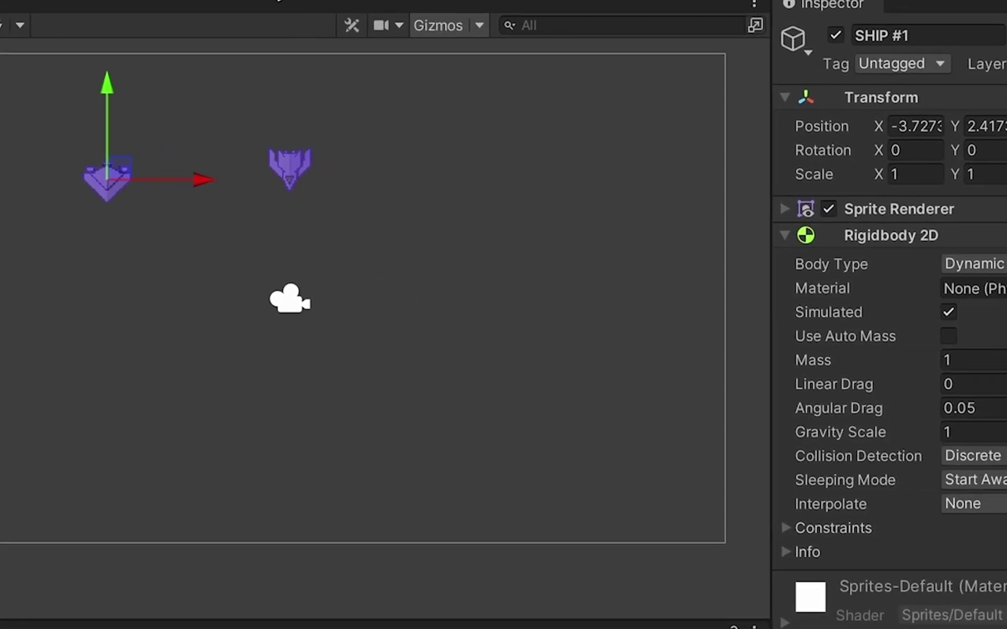
{"action": "left_click", "coordinate": [868, 429]}
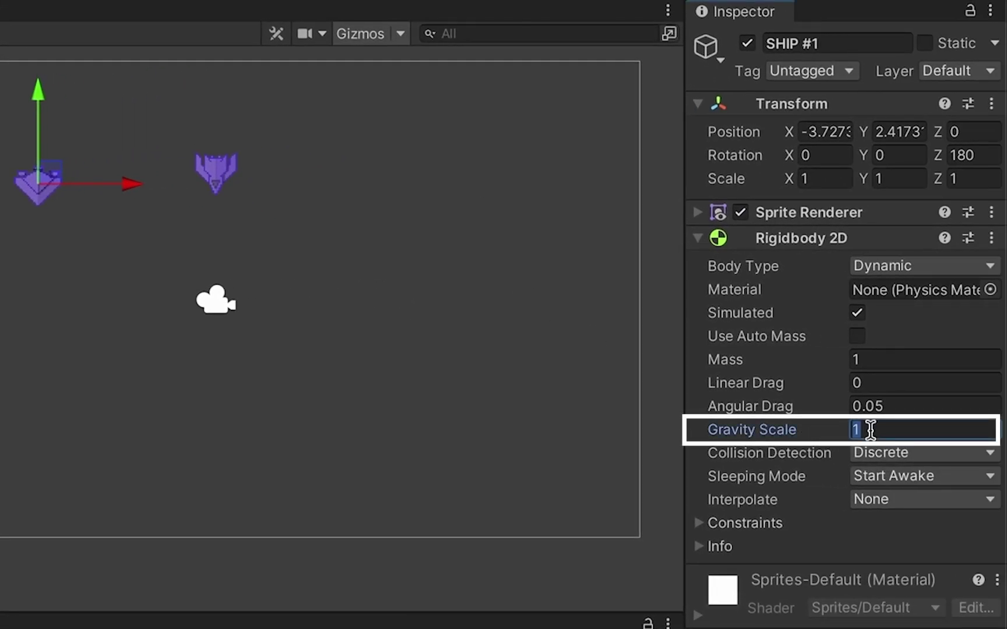
{"action": "type", "text": ".5"}
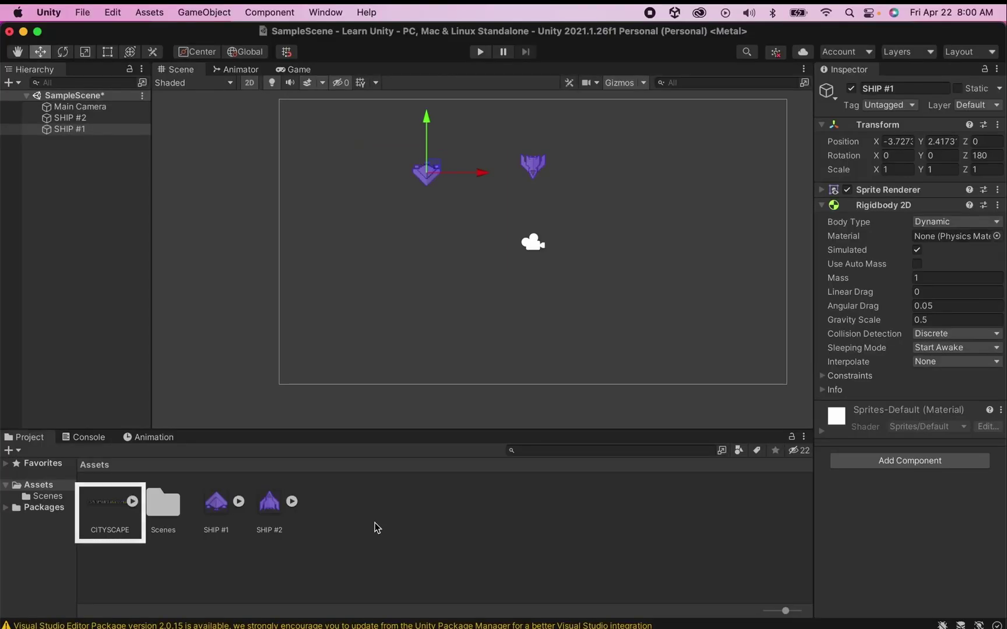
- Place CITYSCAPE in the scene and import it at 32 pixels per unit, Point filter, RGBA 32 bit
{"action": "left_click_drag", "start_coordinate": [111, 509], "coordinate": [502, 344]}
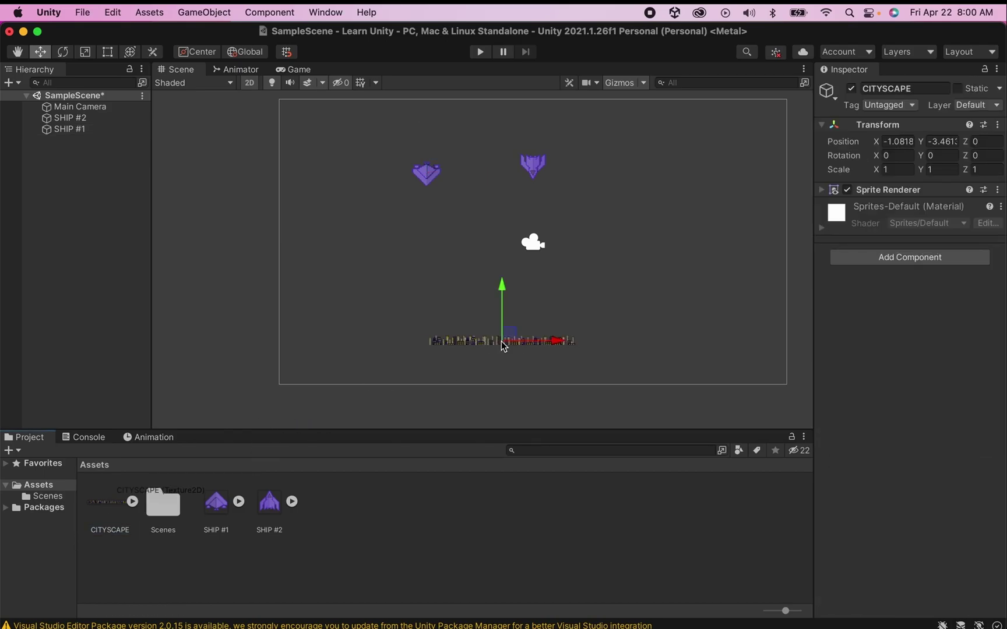
{"action": "left_click", "coordinate": [100, 506]}
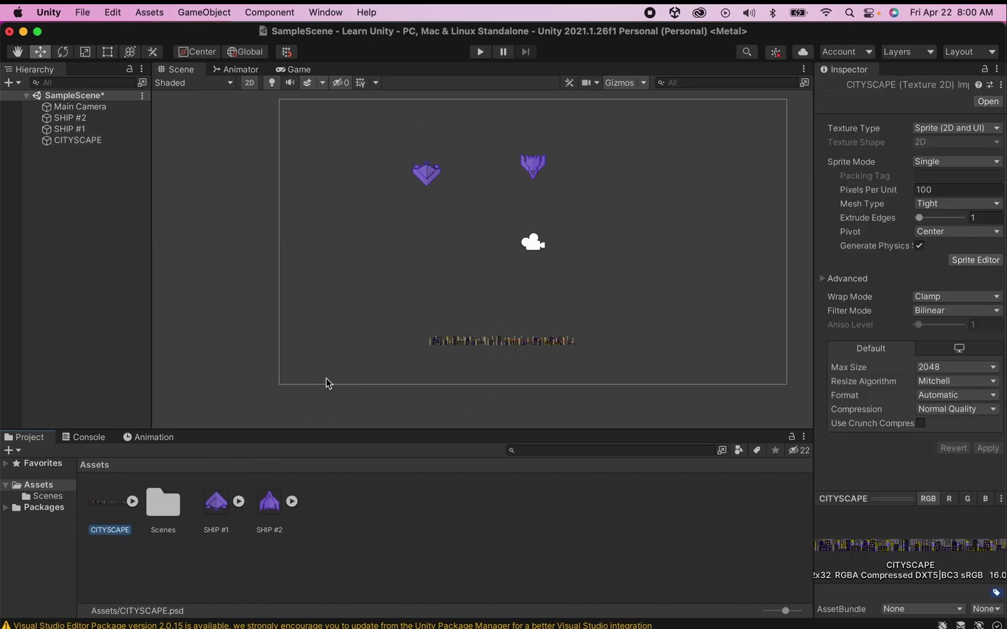
{"action": "scroll", "coordinate": [505, 345], "scroll_direction": "down", "scroll_amount": 3}
{"action": "scroll", "coordinate": [505, 345], "scroll_direction": "up", "scroll_amount": 10}
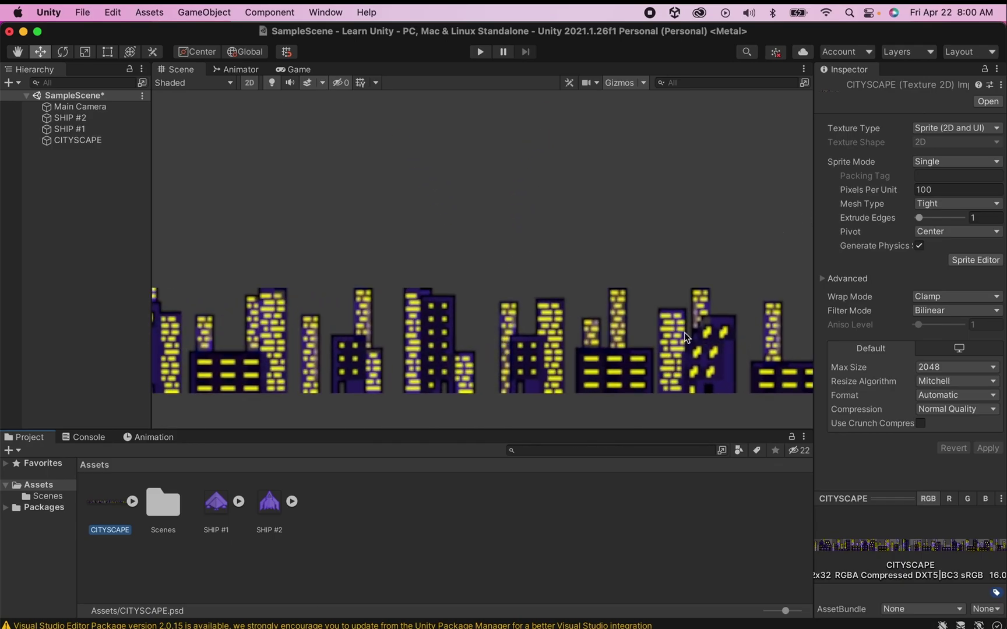
{"action": "left_click", "coordinate": [972, 190]}
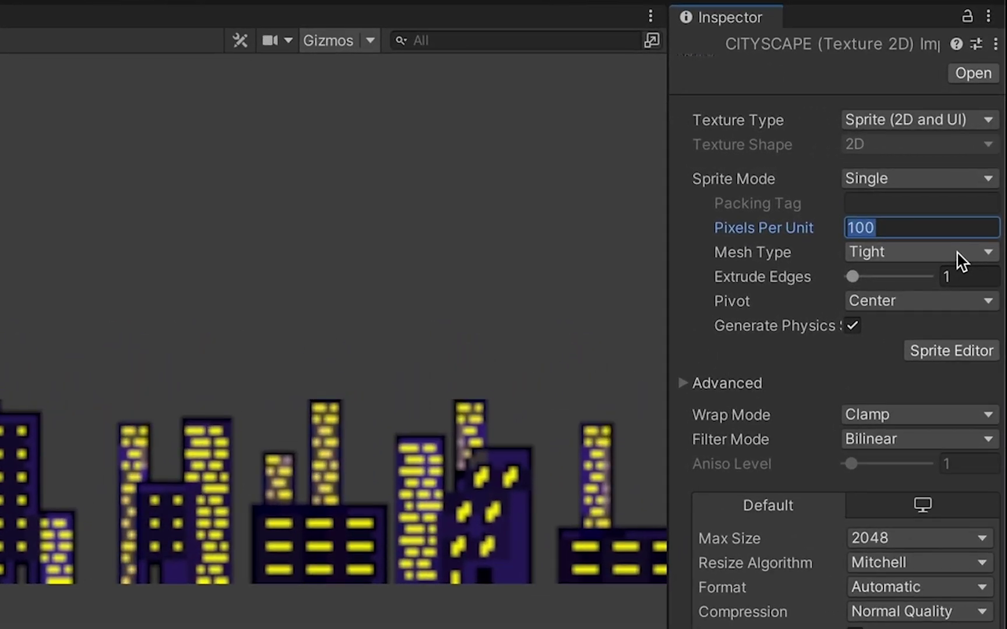
{"action": "type", "text": "32"}
{"action": "left_click", "coordinate": [887, 439]}
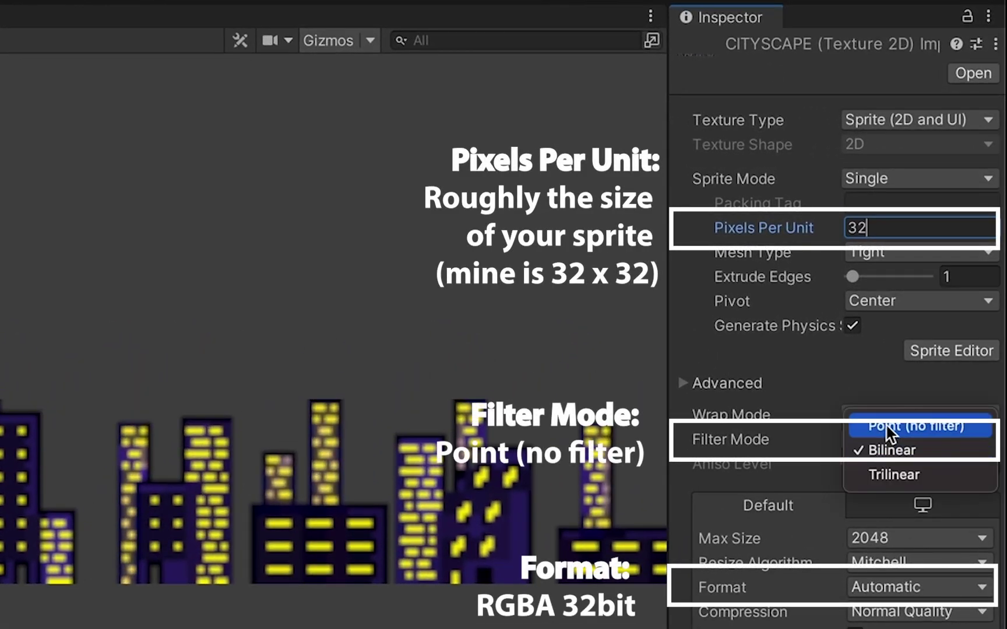
{"action": "left_click", "coordinate": [885, 427]}
{"action": "left_click", "coordinate": [887, 585]}
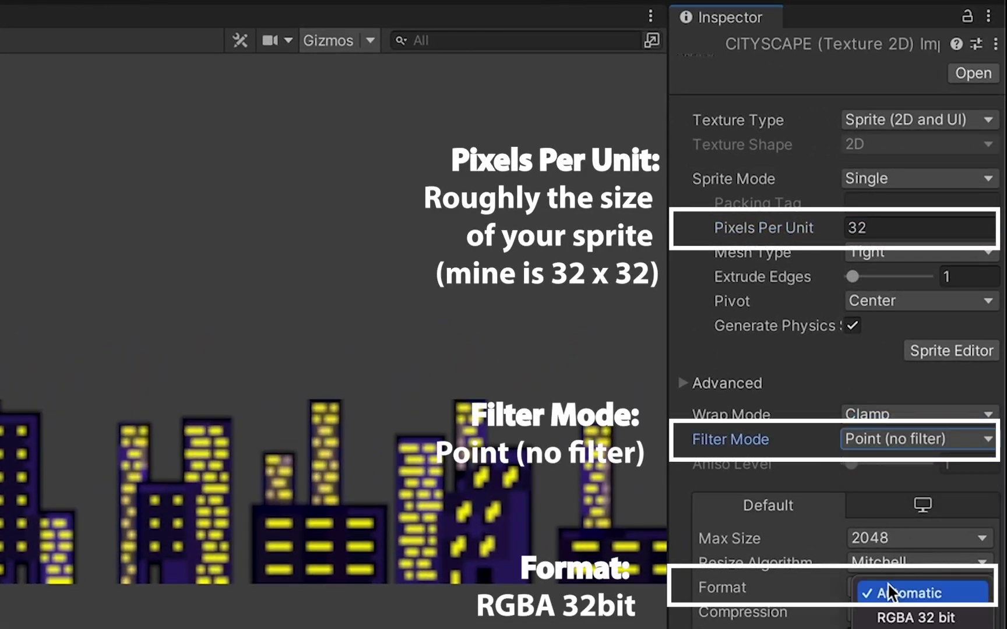
{"action": "left_click", "coordinate": [887, 618]}
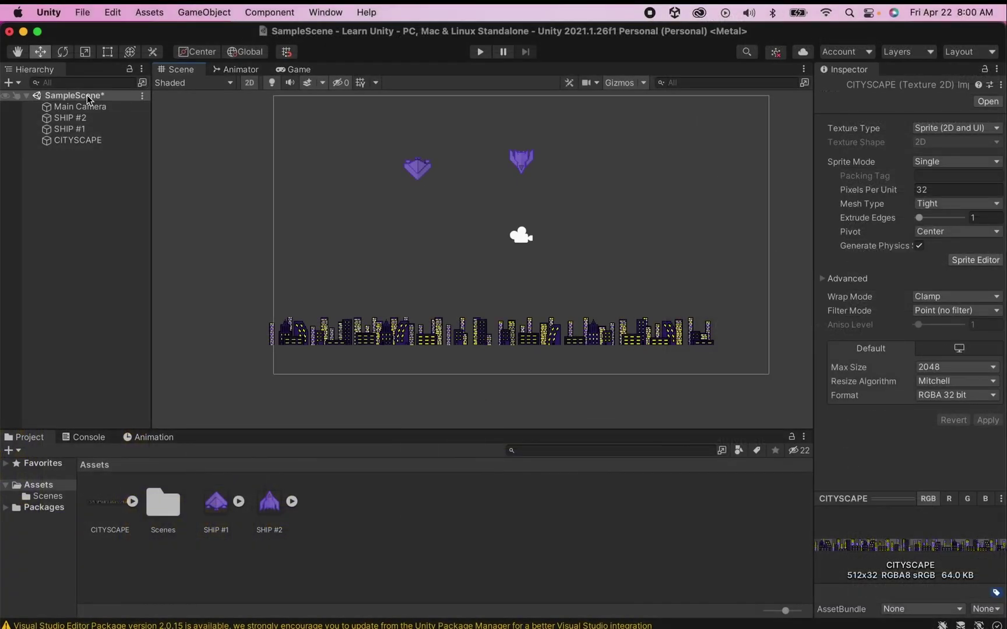
- Move the cityscape down to the bottom edge of the camera frame
{"action": "left_click", "coordinate": [87, 140]}
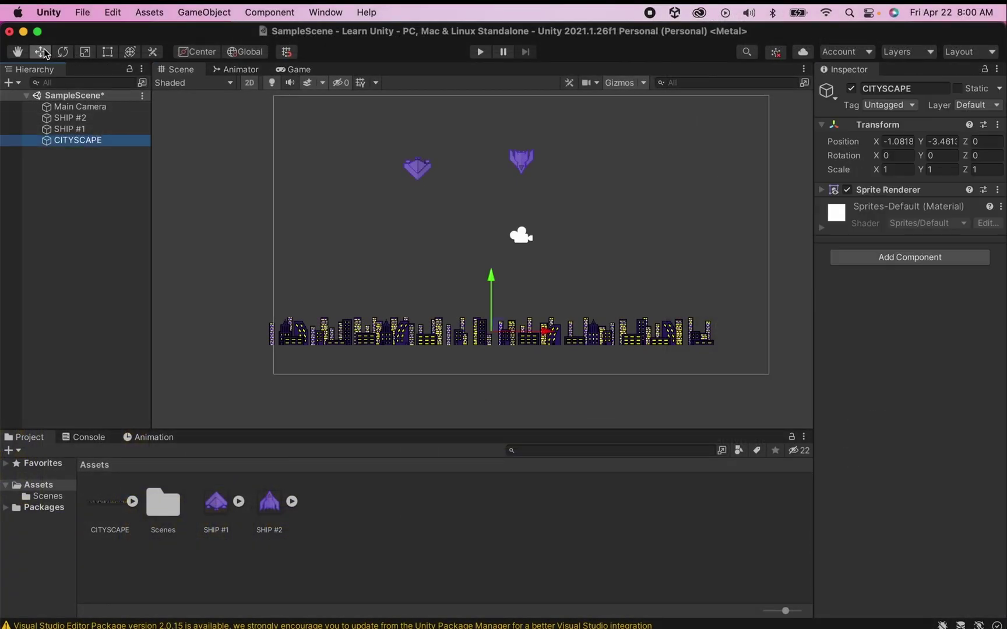
{"action": "left_click_drag", "start_coordinate": [499, 321], "coordinate": [526, 350]}
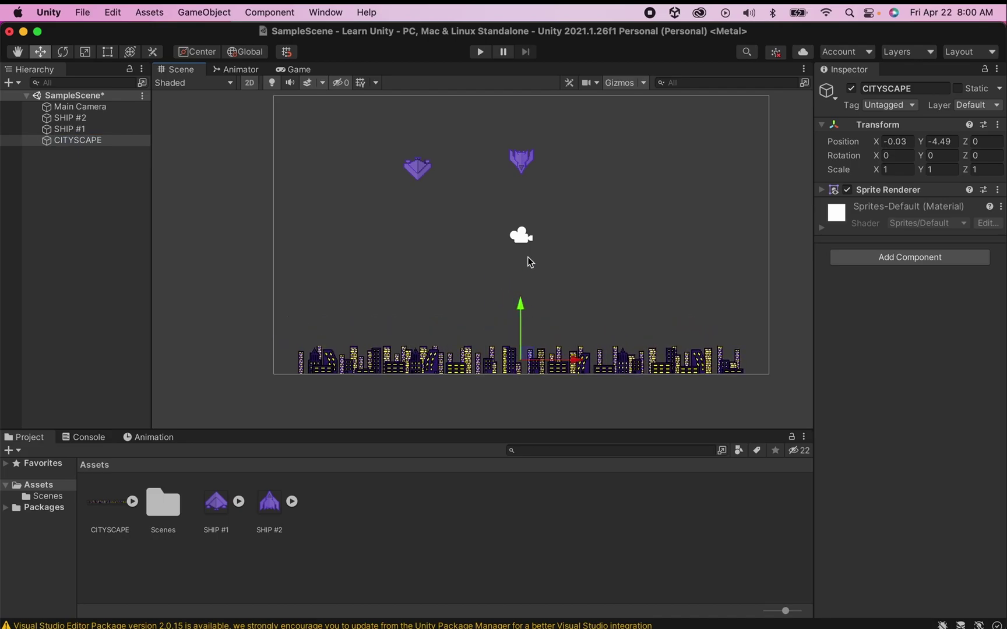
{"action": "left_click", "coordinate": [335, 260]}
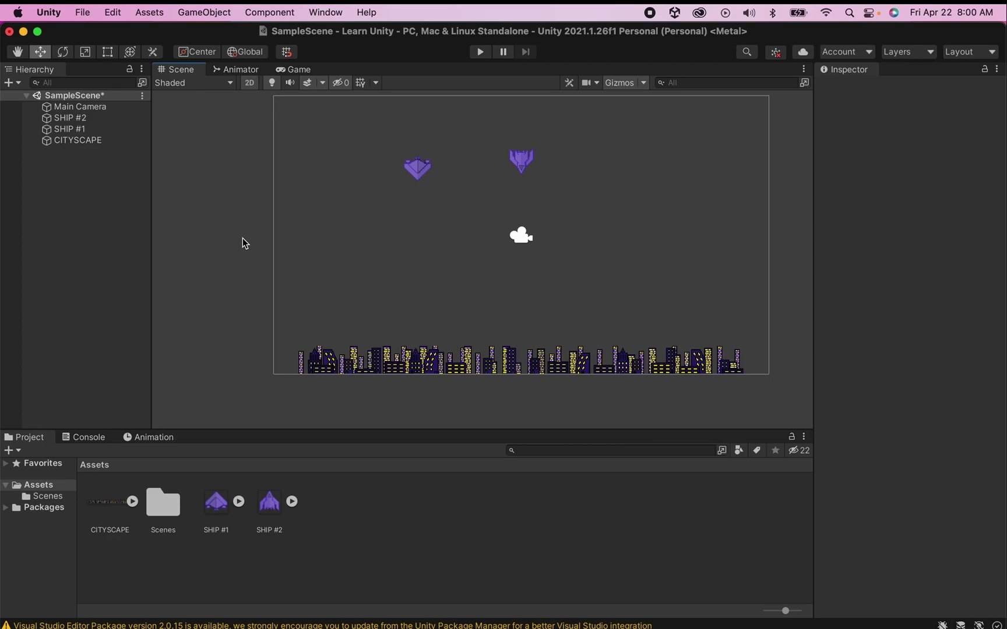
- Create a new 2D Square sprite from the Hierarchy's 2D Object > Sprites menu
{"action": "right_click", "coordinate": [63, 191]}
{"action": "mouse_move", "coordinate": [149, 389]}
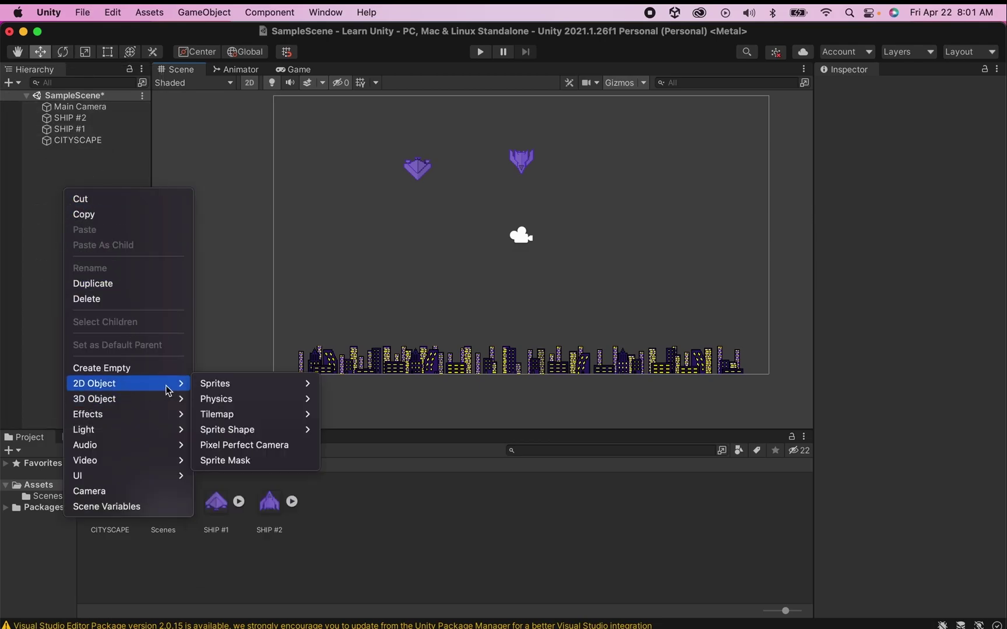
{"action": "mouse_move", "coordinate": [227, 385]}
{"action": "left_click", "coordinate": [330, 385]}
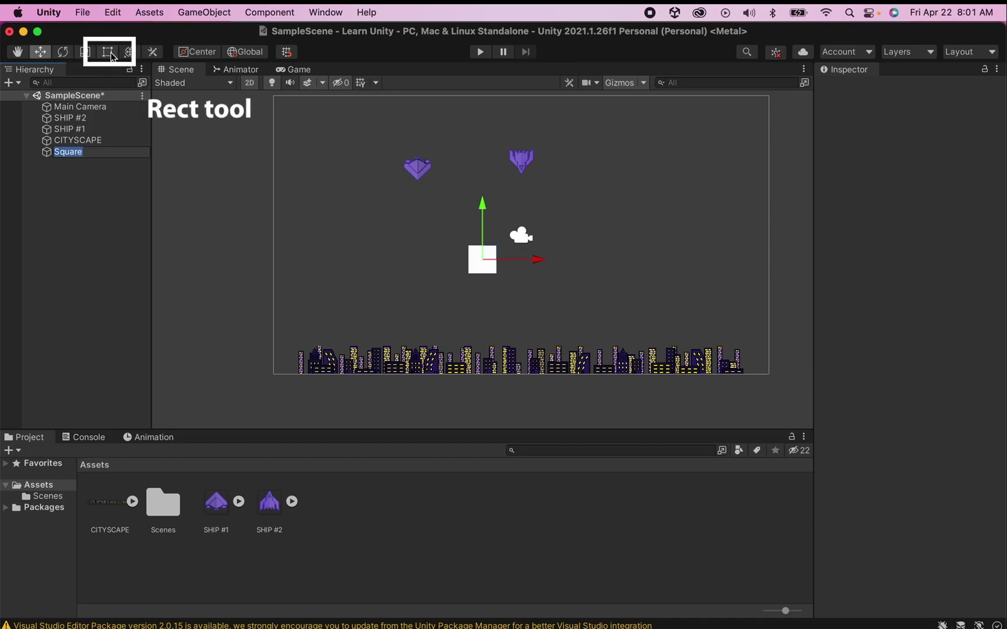
{"action": "key", "text": "Return"}
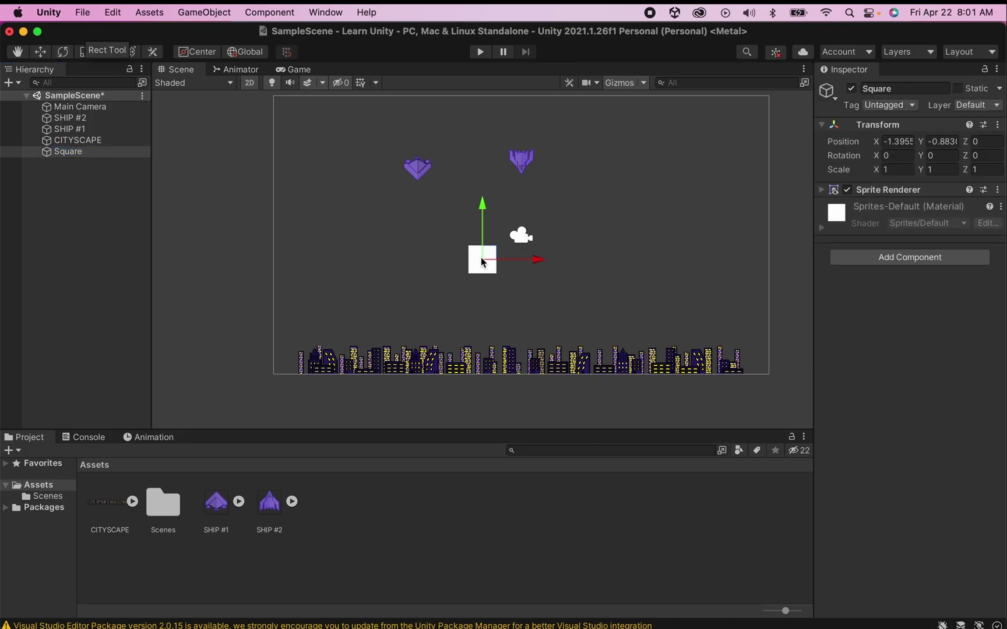
- Stretch the Square with the Rect Tool to cover the whole camera frame
{"action": "key", "text": "t"}
{"action": "left_click_drag", "start_coordinate": [467, 244], "coordinate": [250, 79]}
{"action": "left_click_drag", "start_coordinate": [494, 276], "coordinate": [781, 385]}
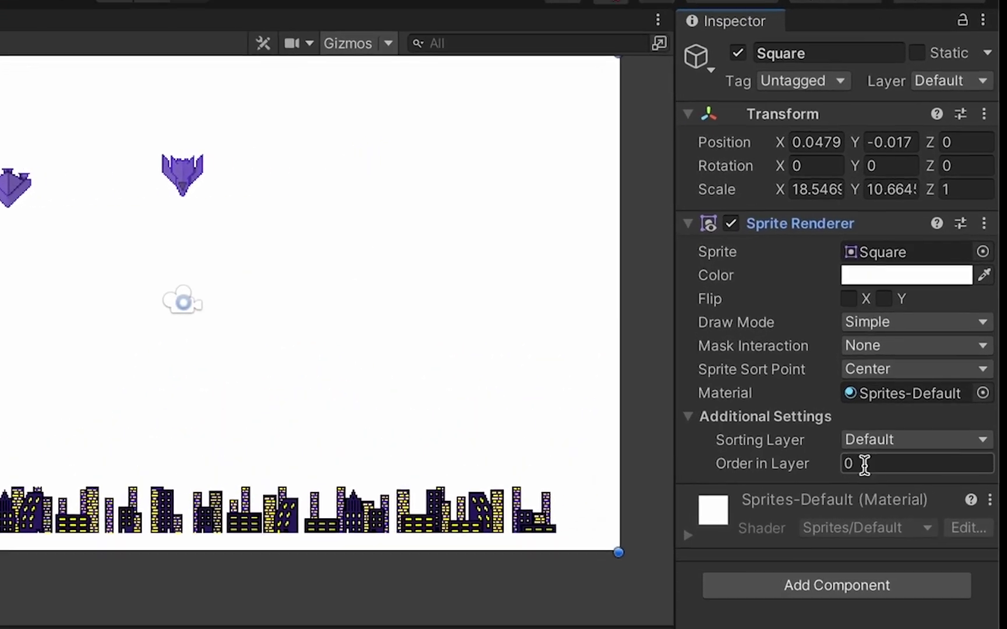
- Set the Square's Sprite Renderer Order in Layer to -1
{"action": "left_click", "coordinate": [864, 464]}
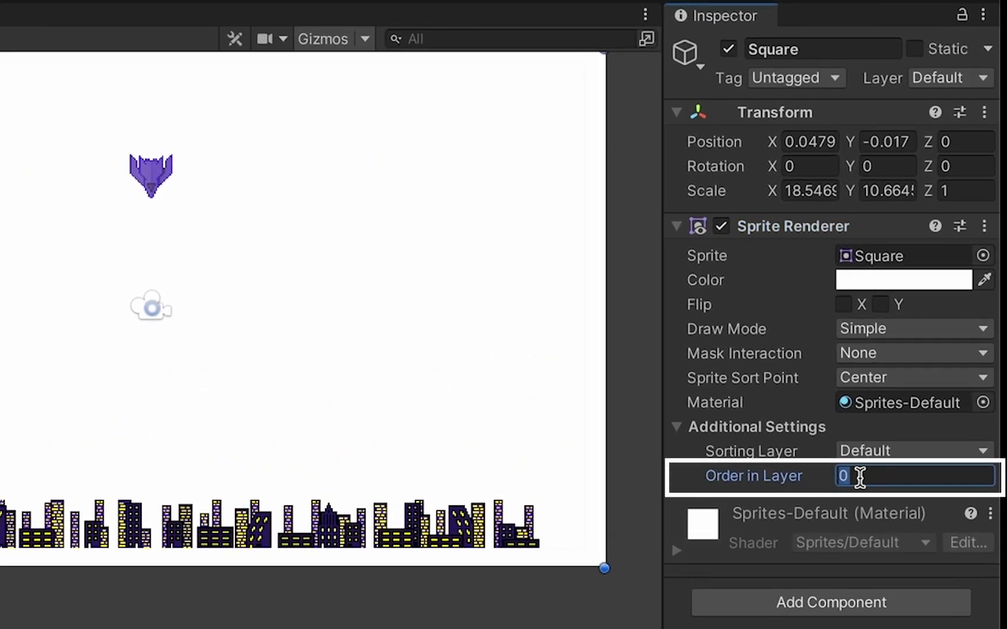
{"action": "type", "text": "-1"}
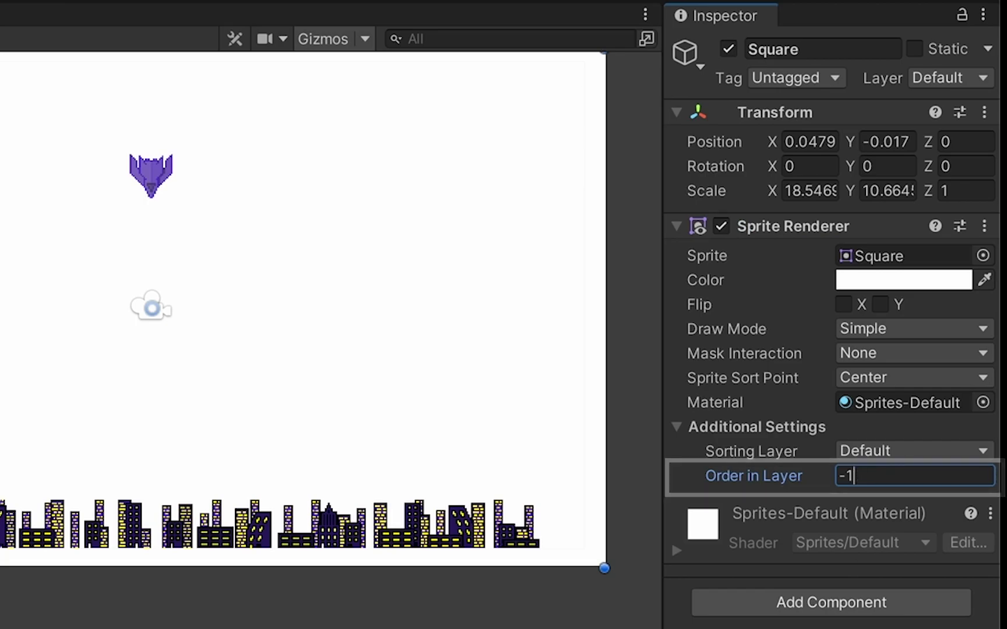
{"action": "key", "text": "Return"}
{"action": "left_click", "coordinate": [880, 474]}
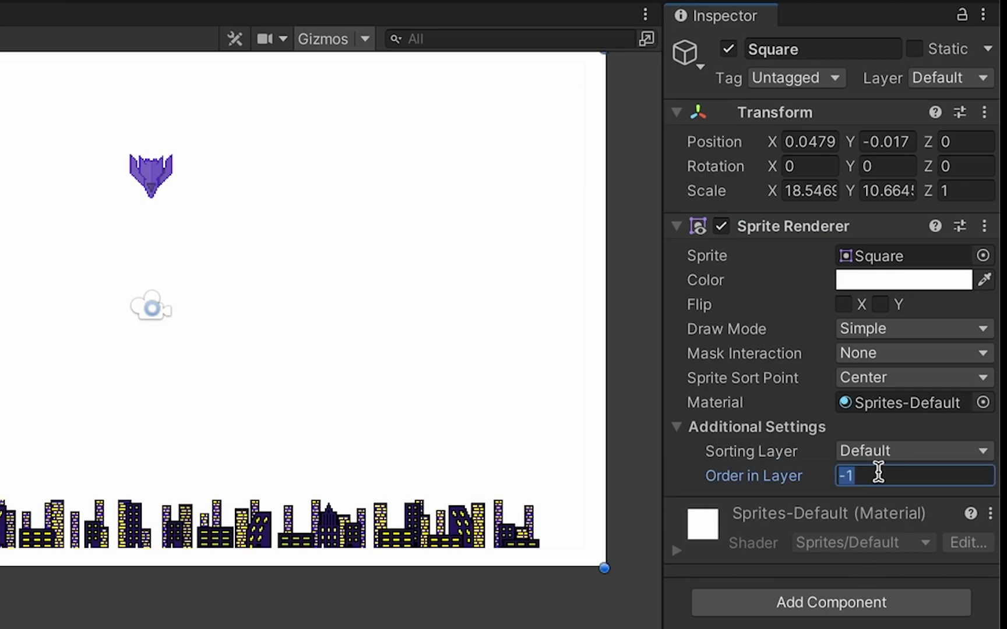
{"action": "type", "text": "2"}
{"action": "key", "text": "Return"}
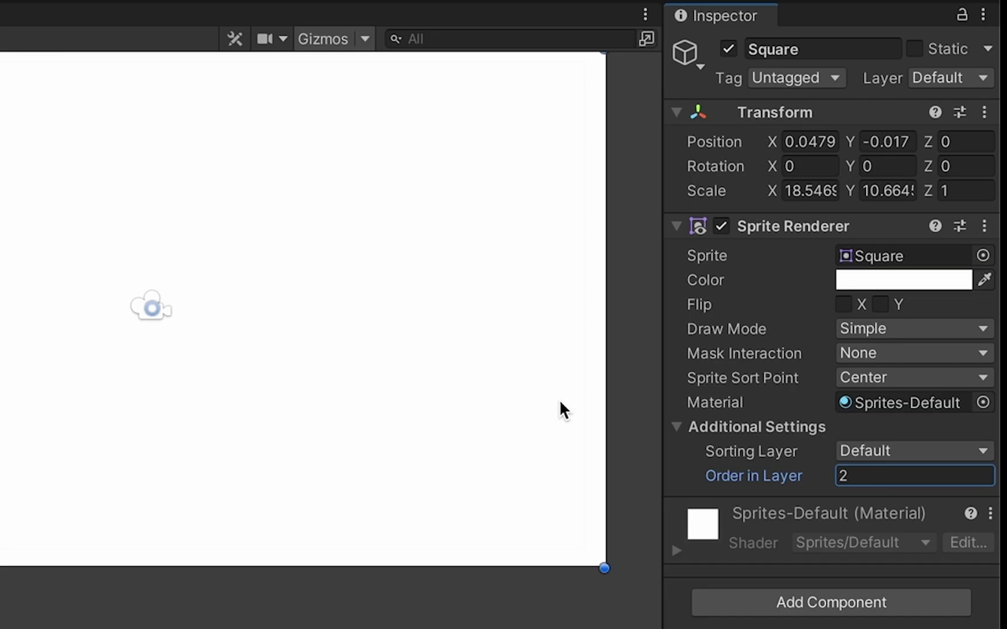
{"action": "left_click", "coordinate": [856, 476]}
{"action": "type", "text": "-1"}
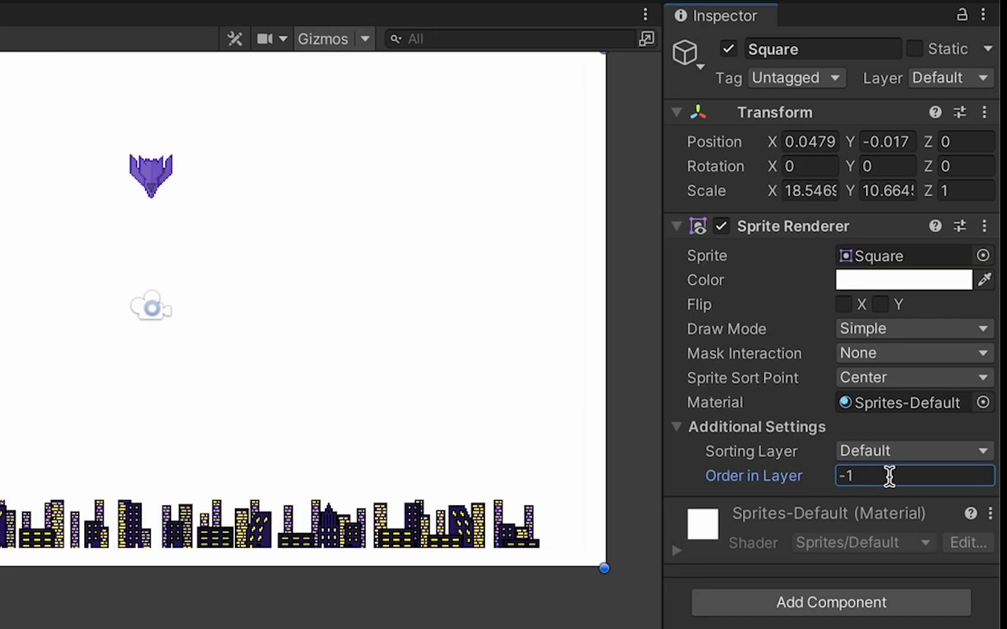
- Tint the Square's colour a dark purple in the color picker
{"action": "left_click", "coordinate": [892, 286]}
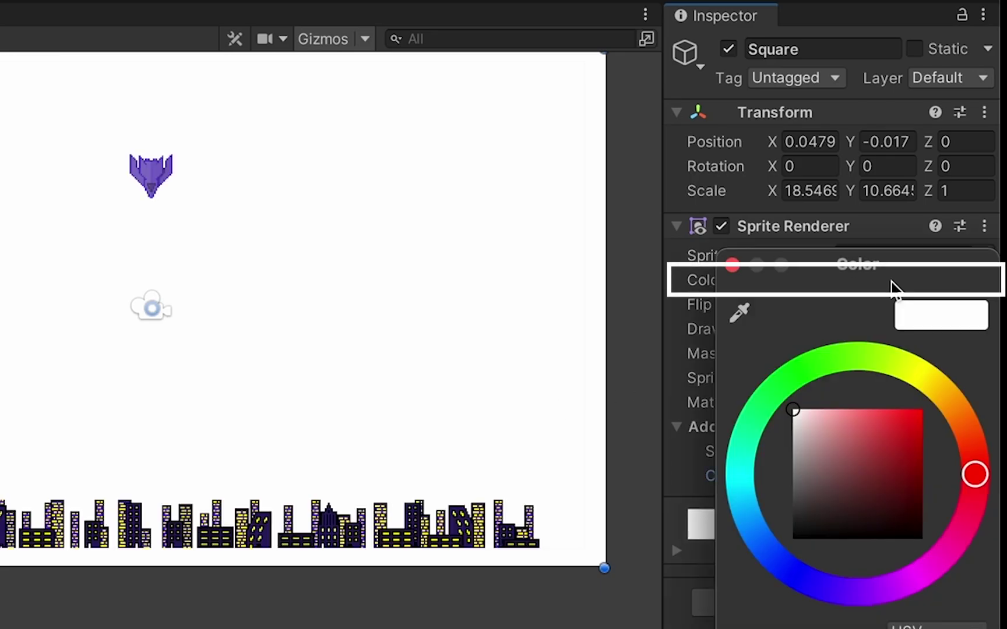
{"action": "left_click_drag", "start_coordinate": [976, 476], "coordinate": [933, 575]}
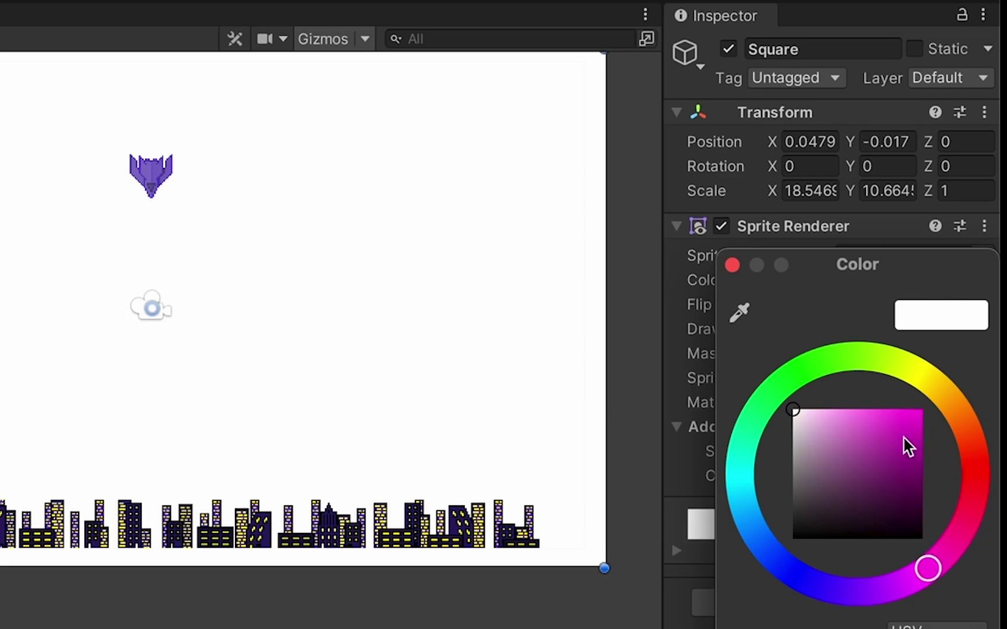
{"action": "left_click_drag", "start_coordinate": [903, 444], "coordinate": [922, 441]}
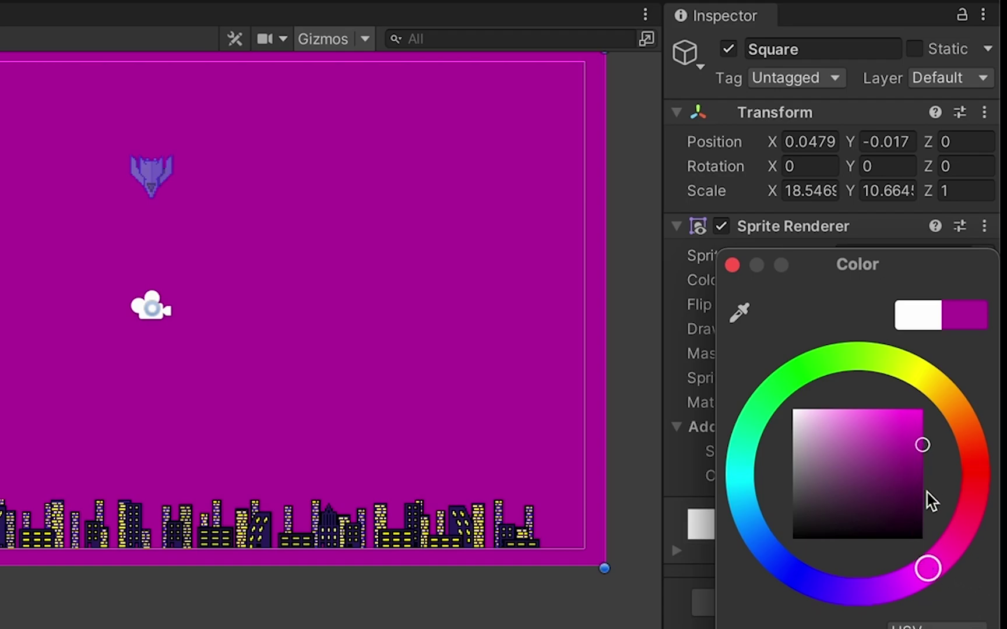
{"action": "left_click_drag", "start_coordinate": [922, 466], "coordinate": [924, 516]}
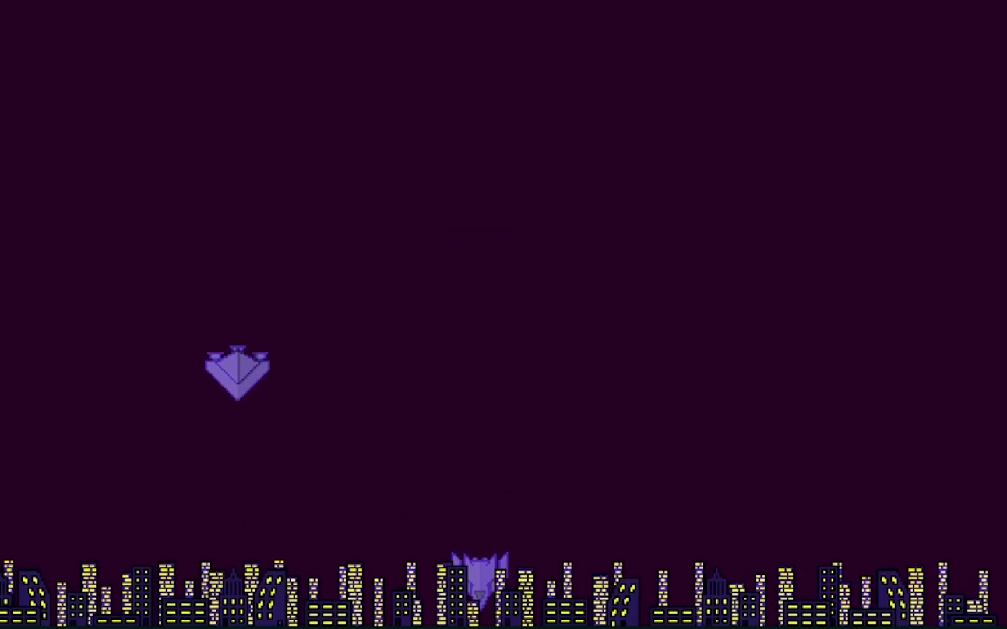